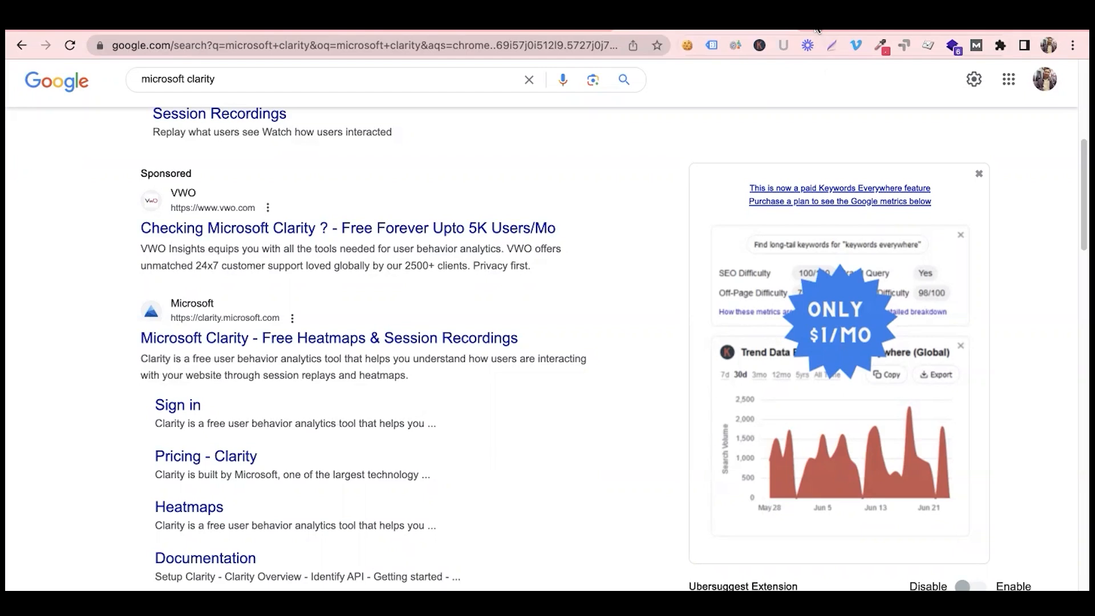
- Search Google for "heatmap" and look through the image results for examples of heatmaps
text(heatmap)
key(Return)
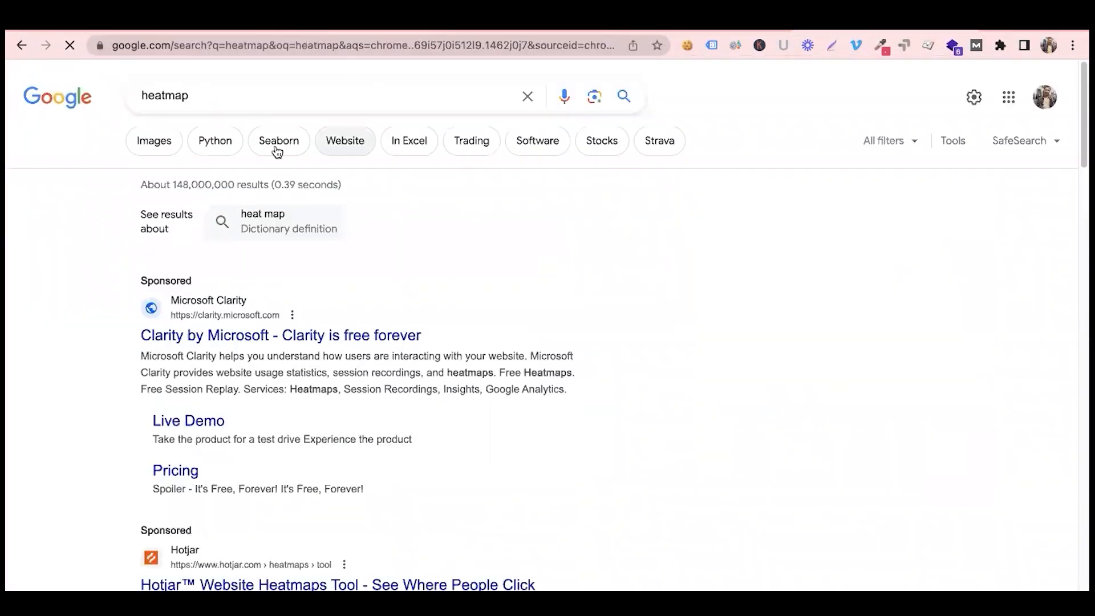
click(151, 147)
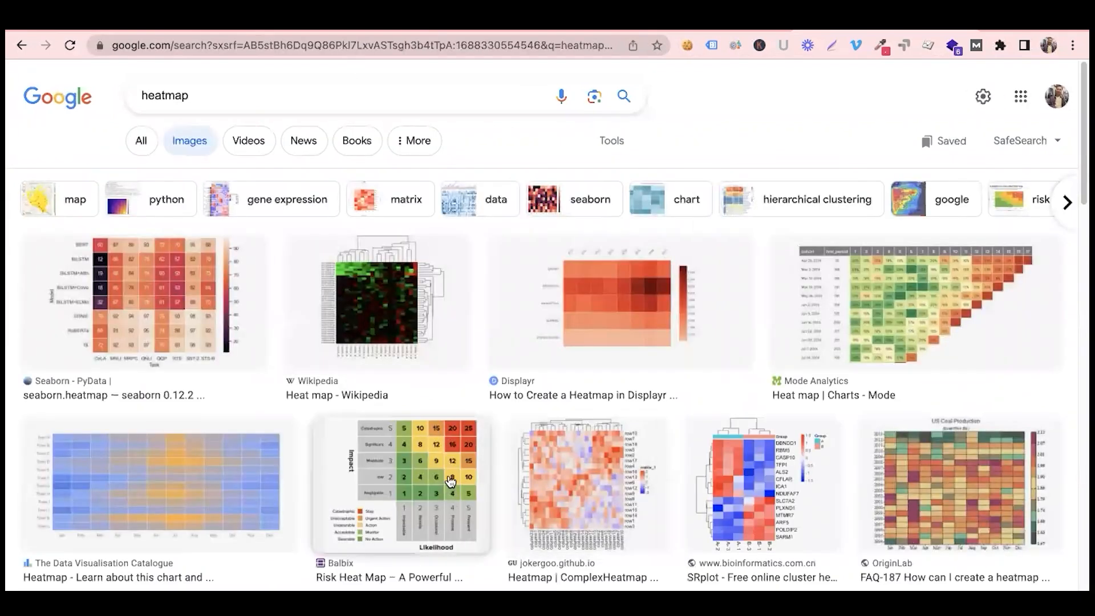
scroll(450, 485, down, 1)
scroll(607, 439, down, 3)
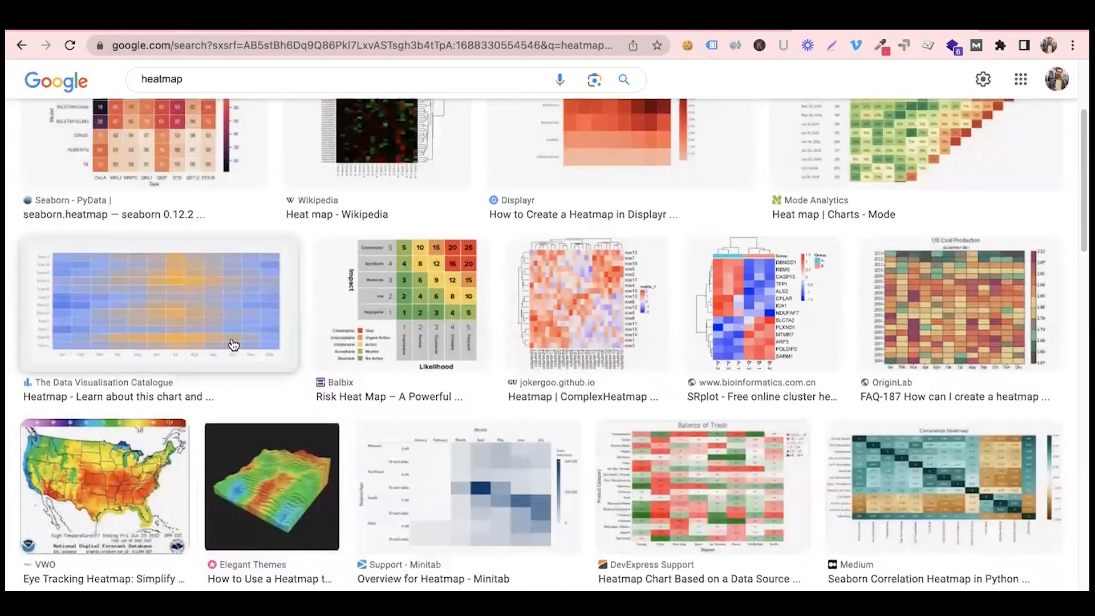
scroll(558, 323, down, 4)
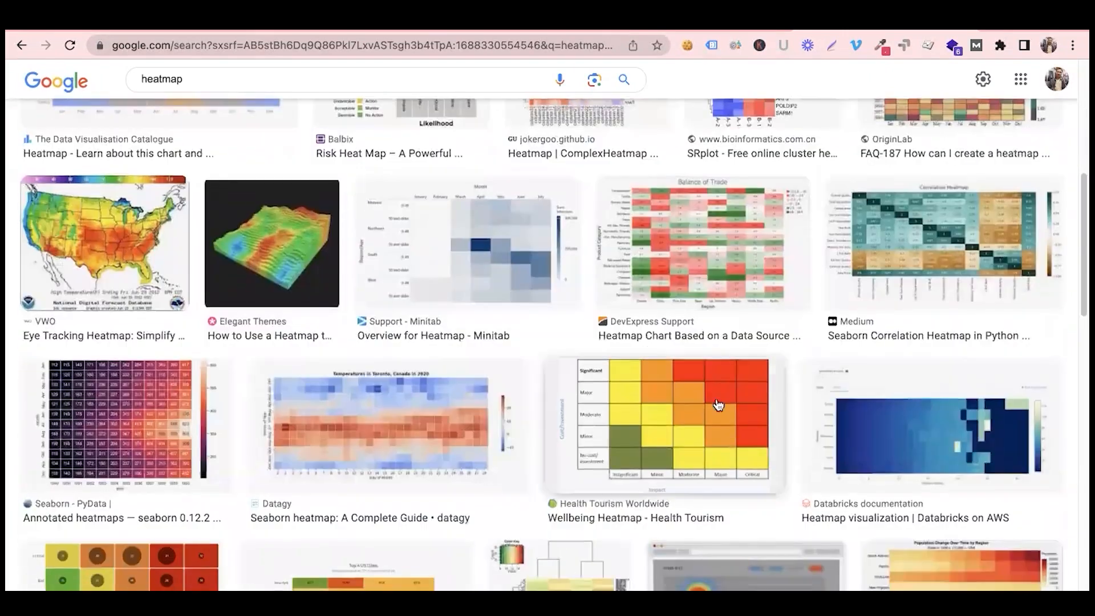
scroll(421, 456, down, 4)
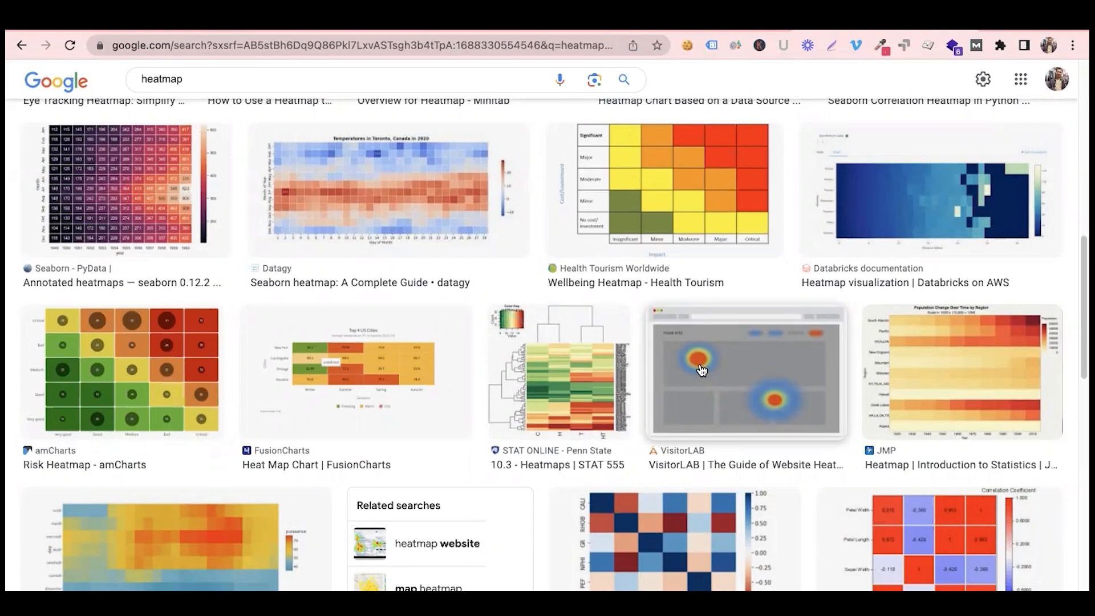
scroll(701, 370, down, 6)
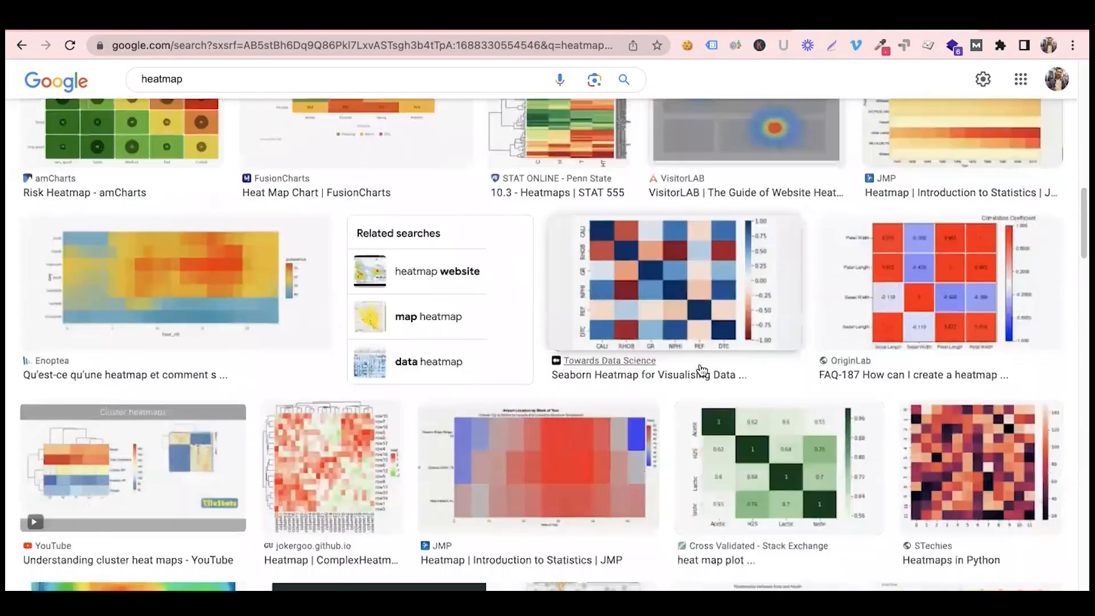
scroll(703, 365, down, 2)
- Search for "hotjar" in a new browser tab and open the Hotjar website from the results
key(ctrl+t)
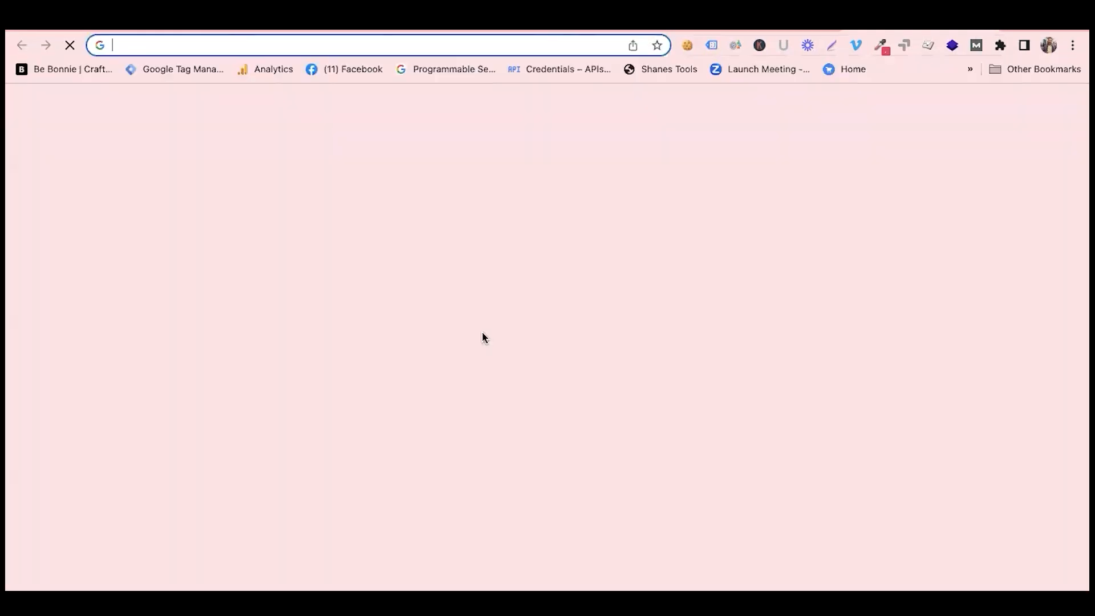
text(hotjar)
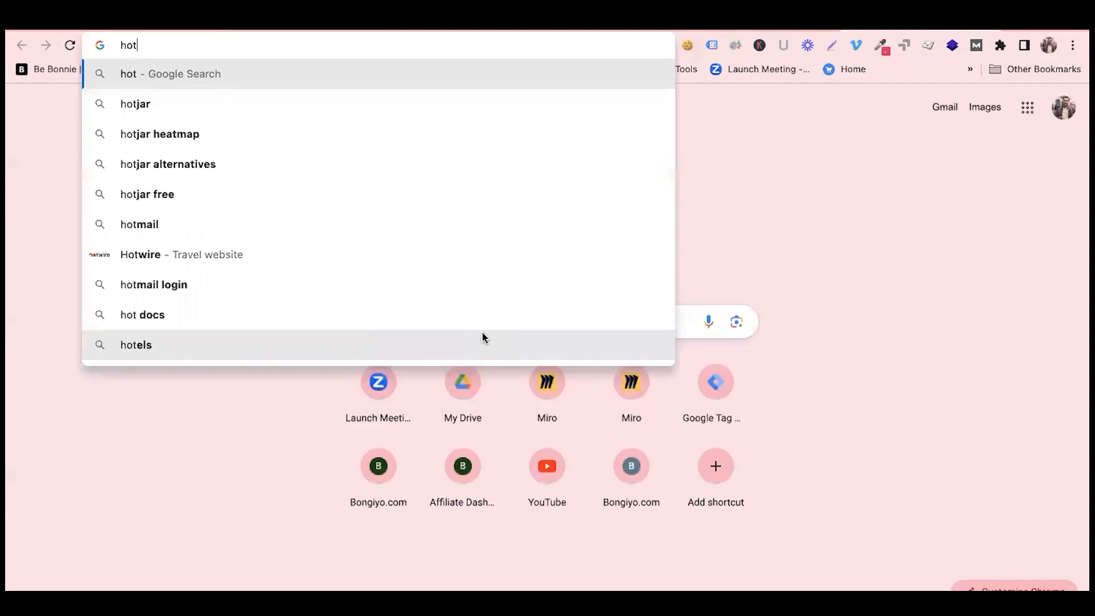
key(Return)
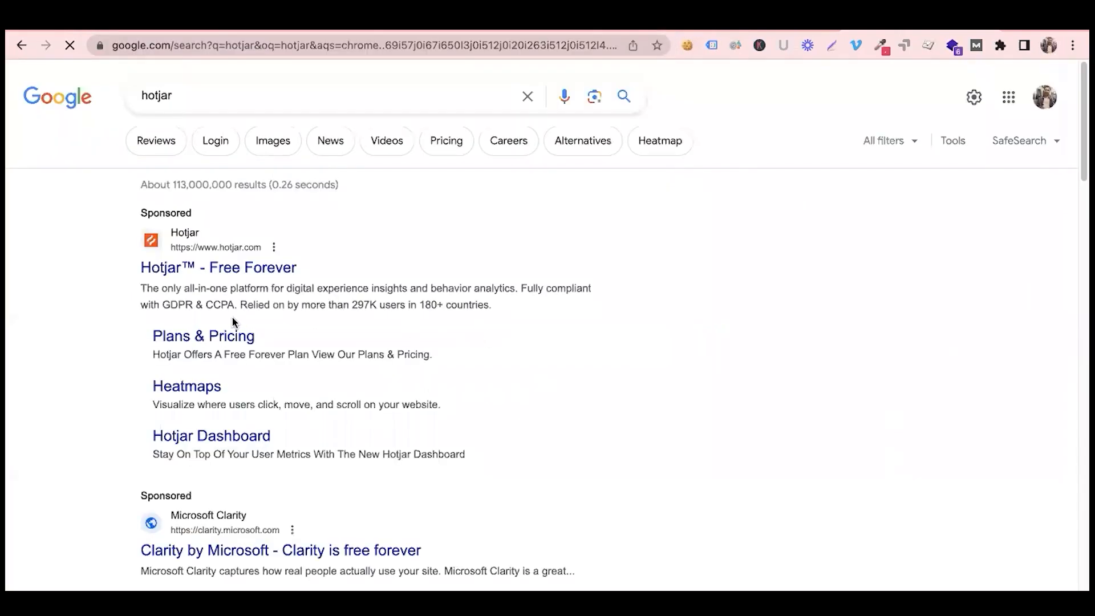
scroll(205, 278, down, 1)
scroll(205, 278, down, 2)
scroll(205, 278, up, 3)
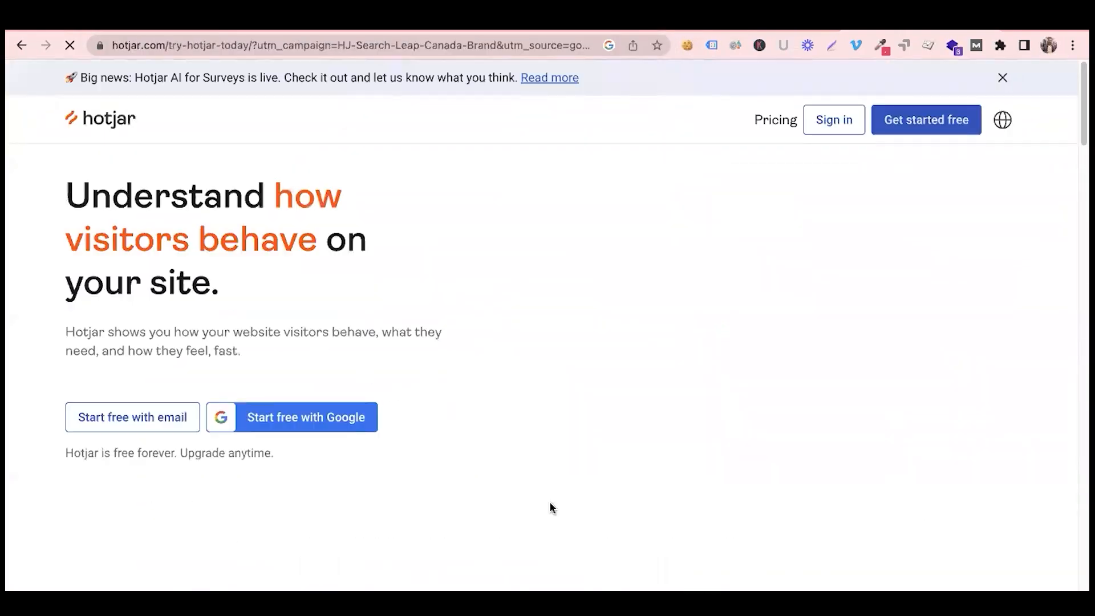
- Open Hotjar's pricing page and review the Hotjar Observe plans
click(759, 127)
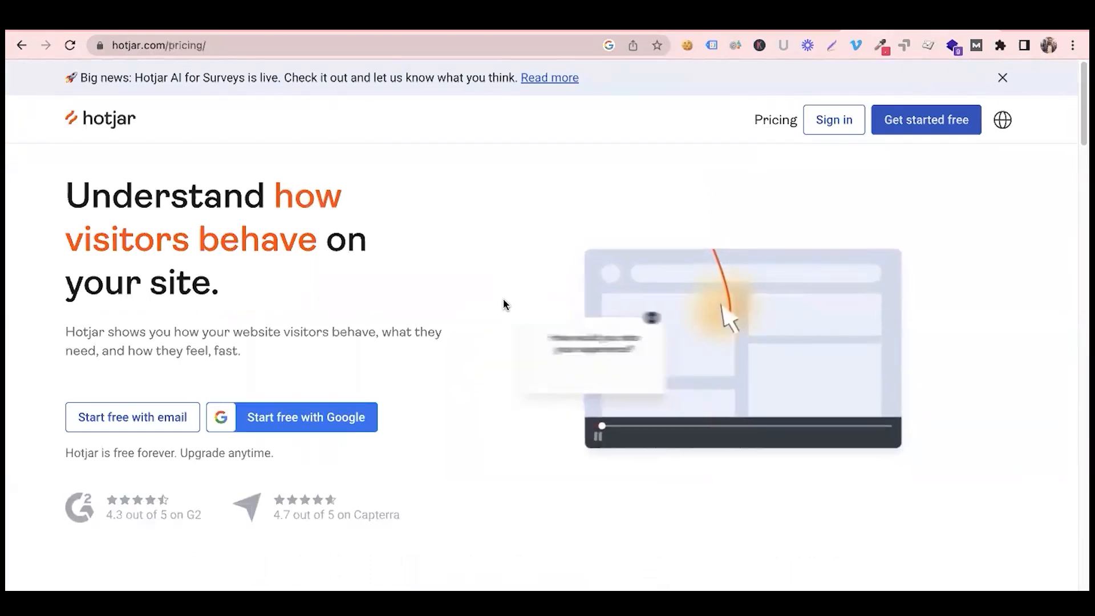
scroll(368, 432, down, 5)
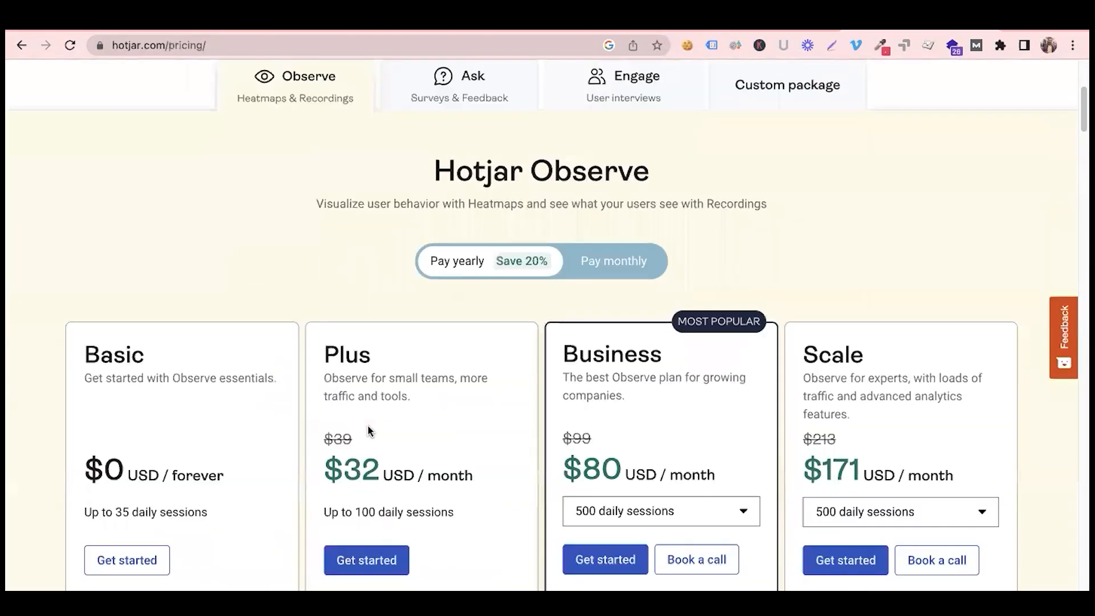
scroll(368, 432, down, 1)
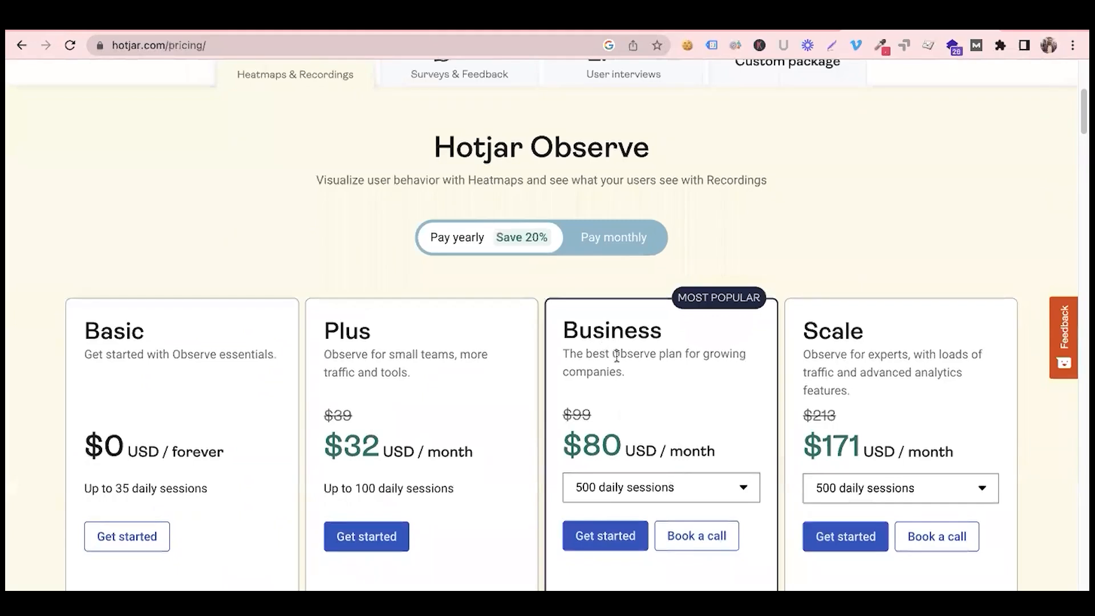
scroll(615, 408, down, 2)
scroll(614, 400, up, 3)
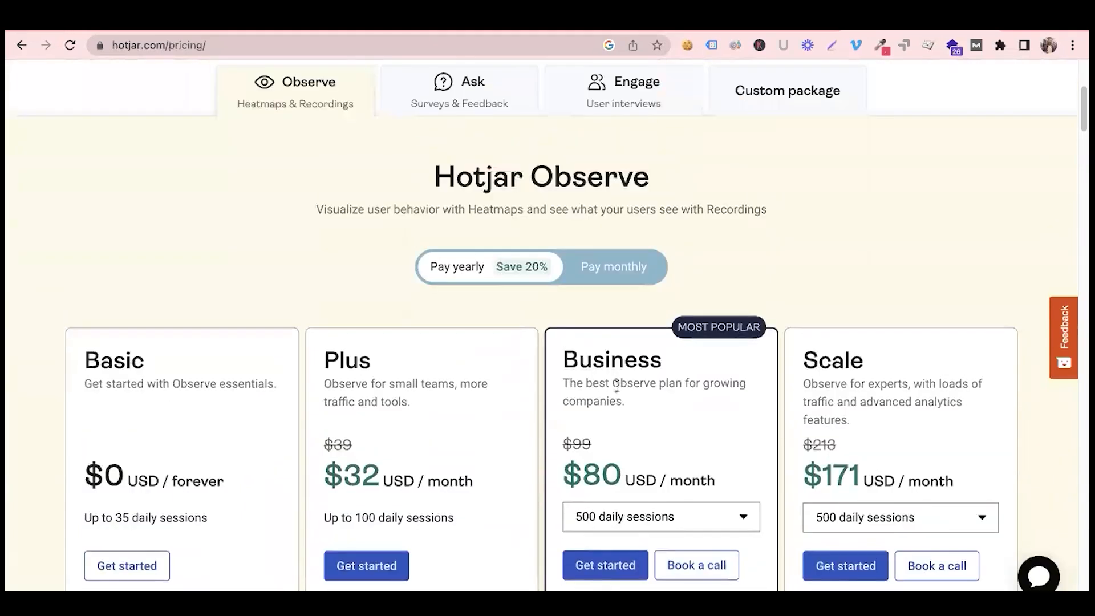
- Switch the Hotjar Observe pricing to monthly payment and check the Business plan's price for 8k daily sessions
click(614, 279)
scroll(541, 376, down, 2)
scroll(644, 365, down, 1)
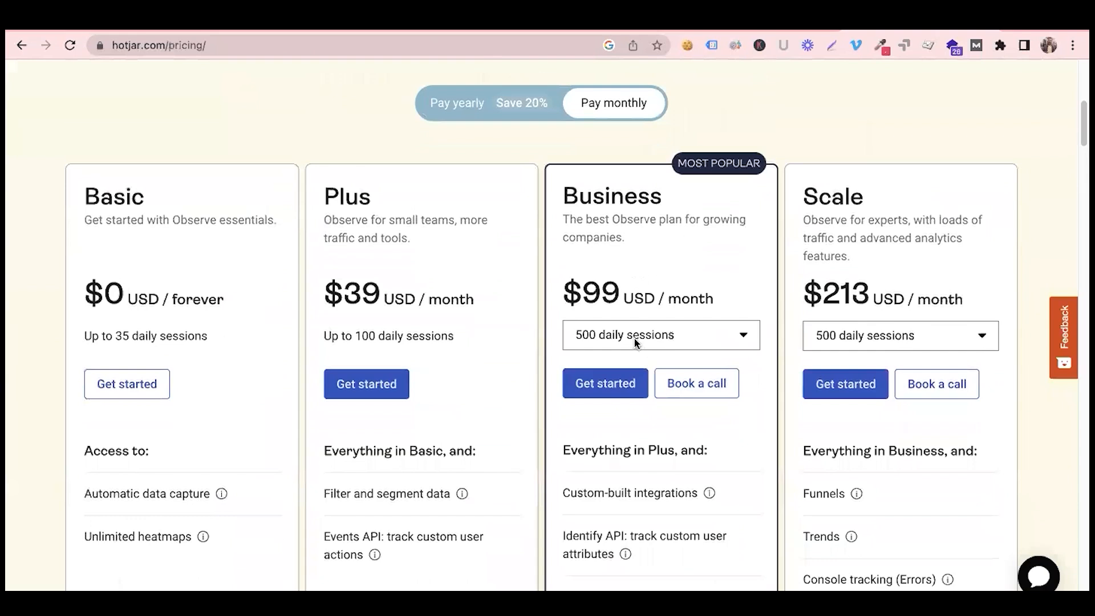
click(634, 339)
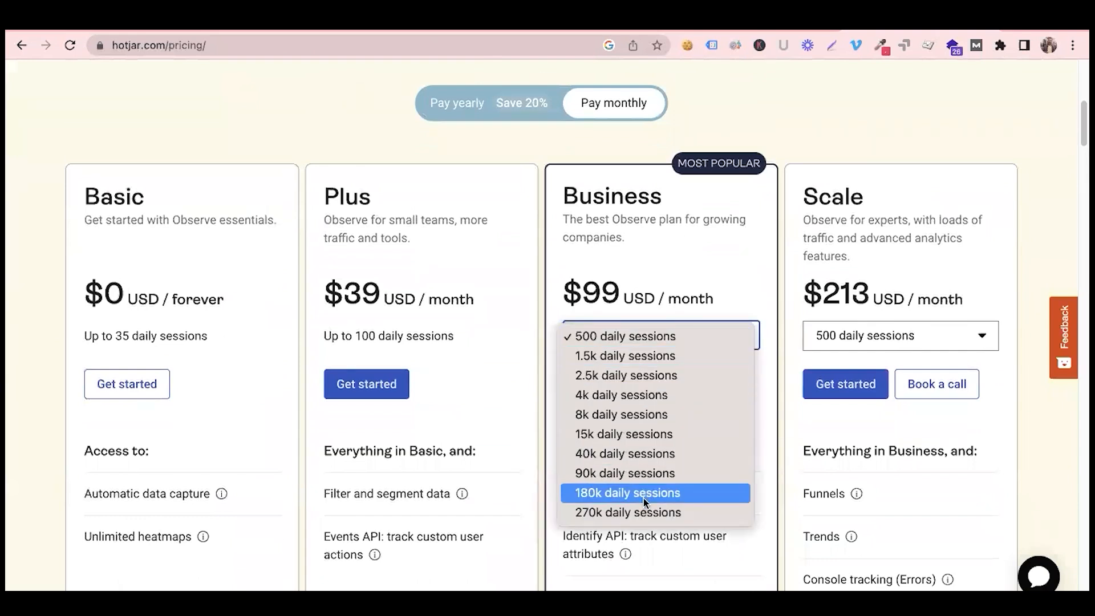
click(625, 415)
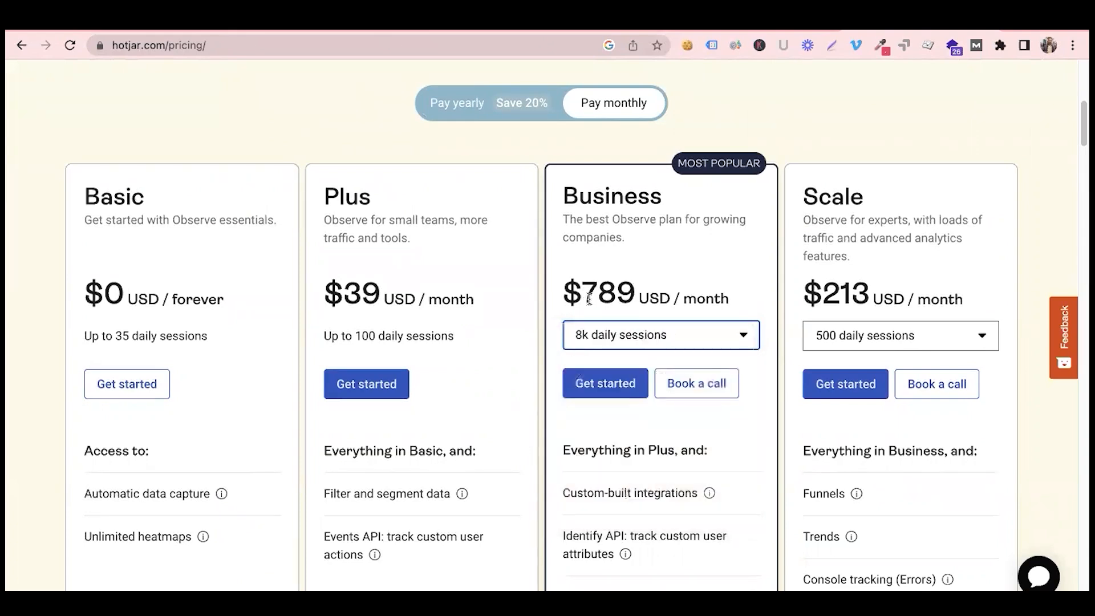
drag(585, 293, 636, 292)
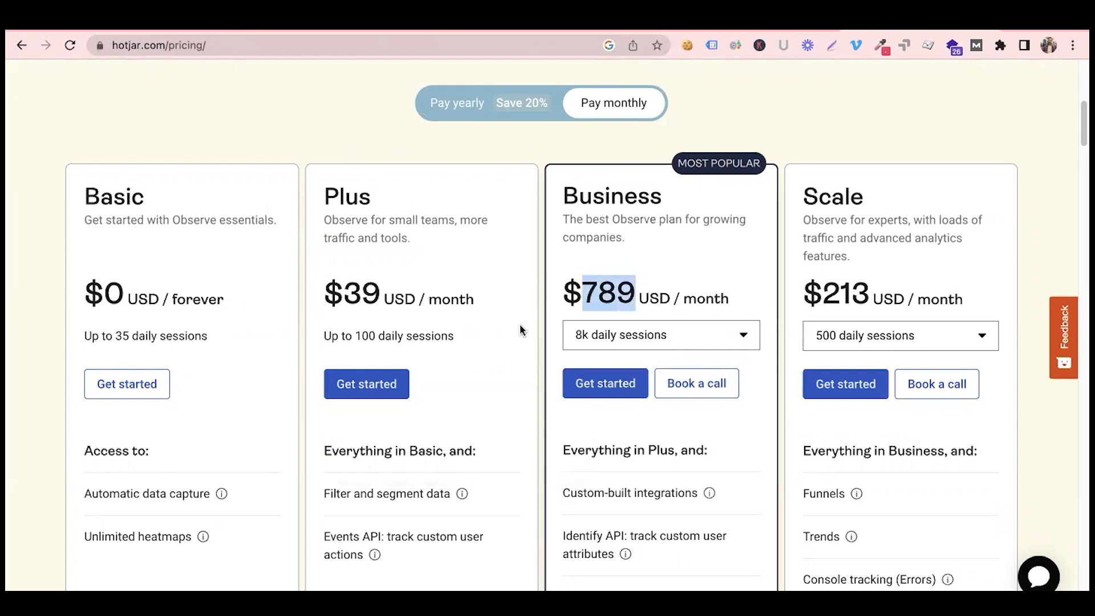
click(494, 409)
scroll(493, 410, up, 3)
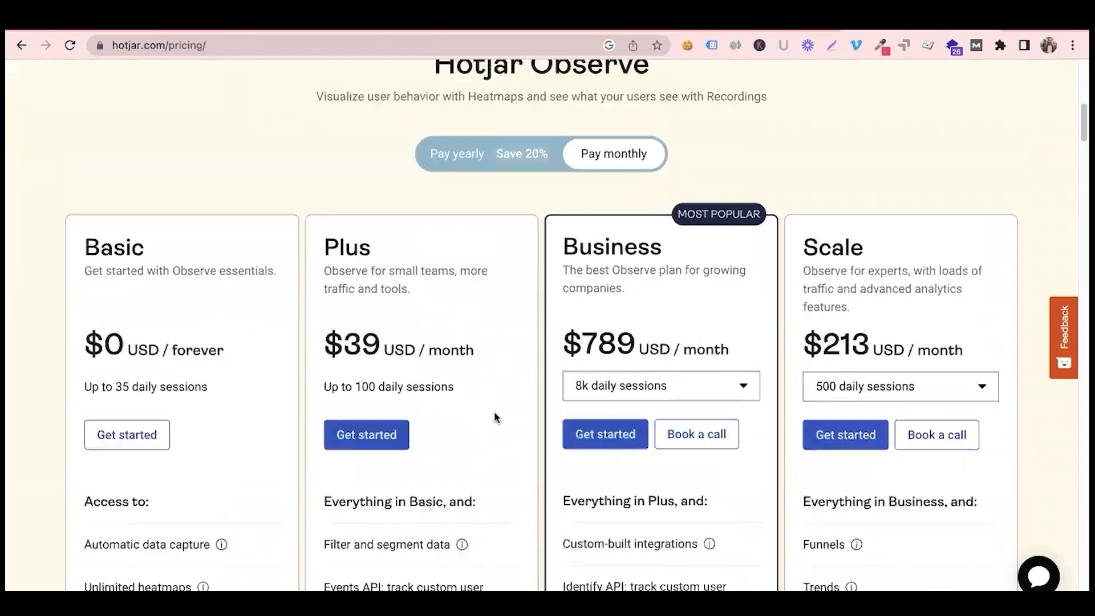
scroll(494, 417, up, 4)
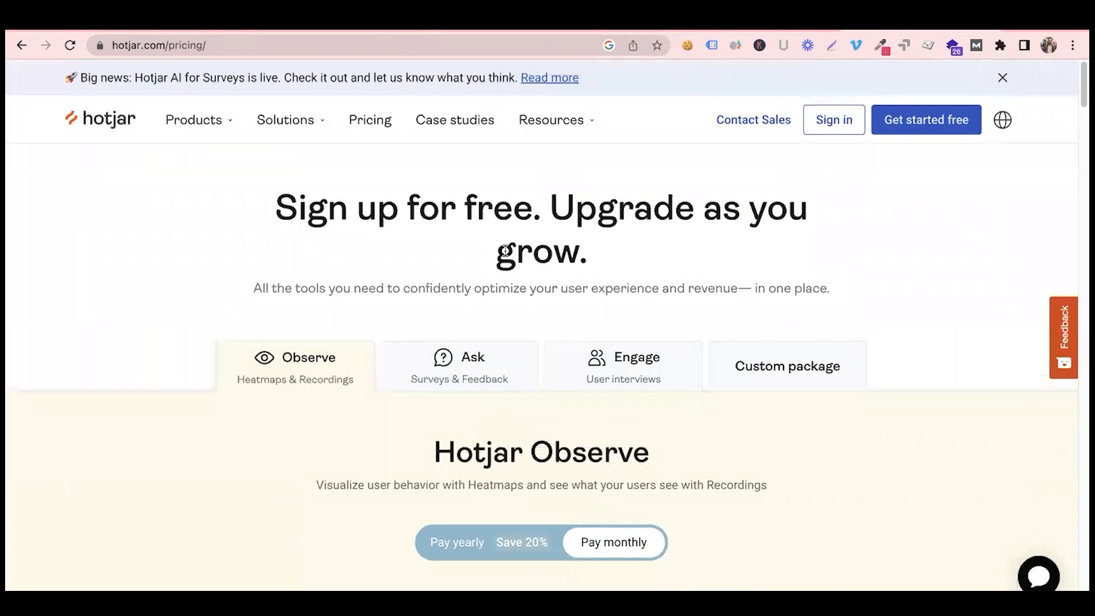
- Return to the "microsoft clarity" search results, open the Microsoft Clarity website and go to its Features section
click(612, 26)
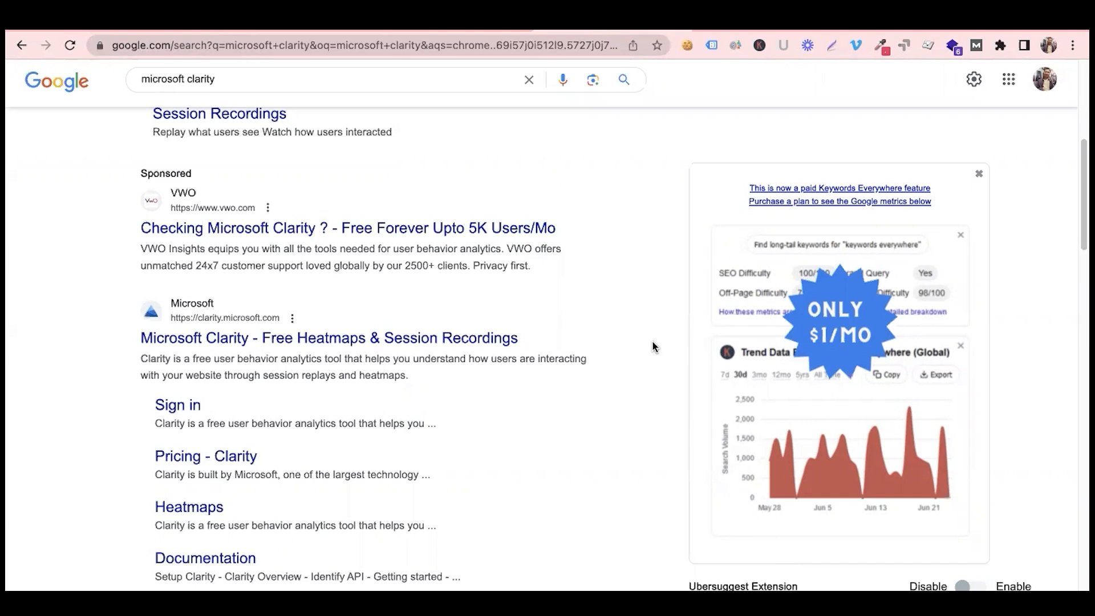
click(281, 343)
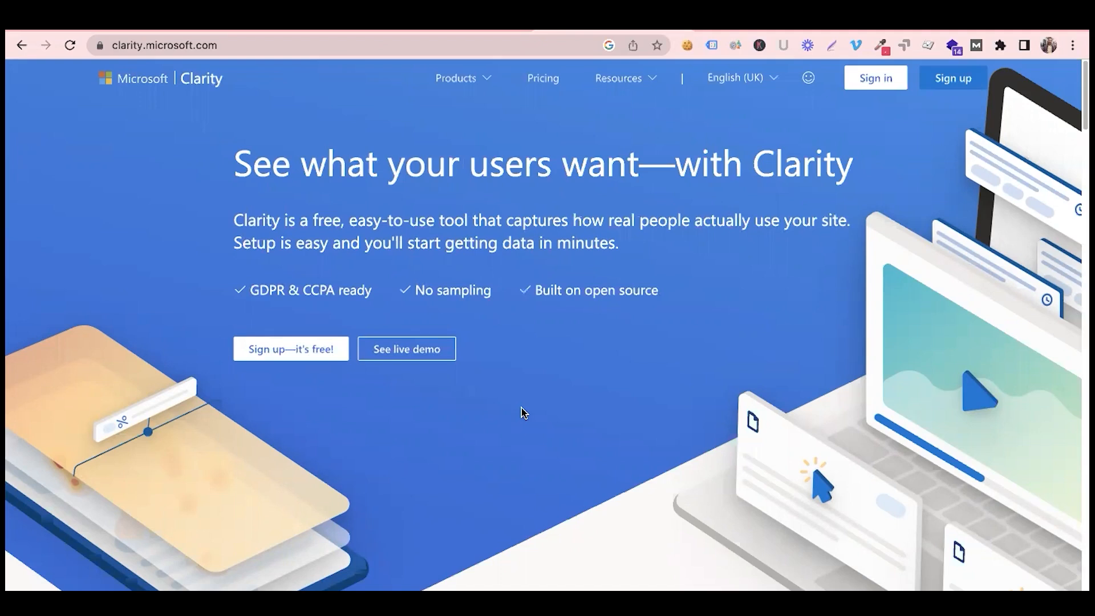
scroll(523, 412, down, 10)
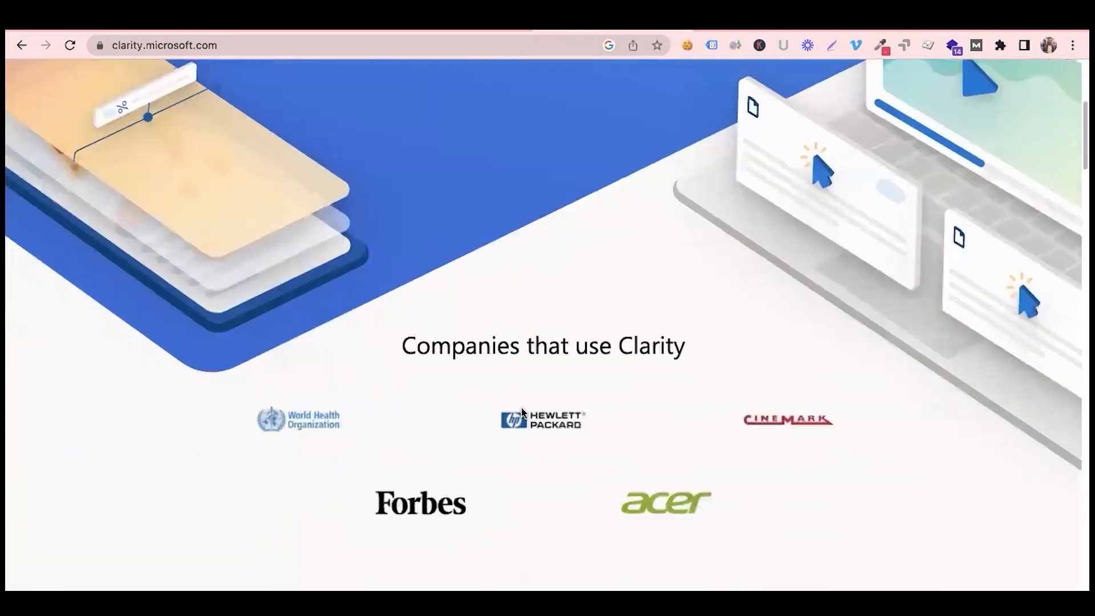
scroll(523, 413, down, 7)
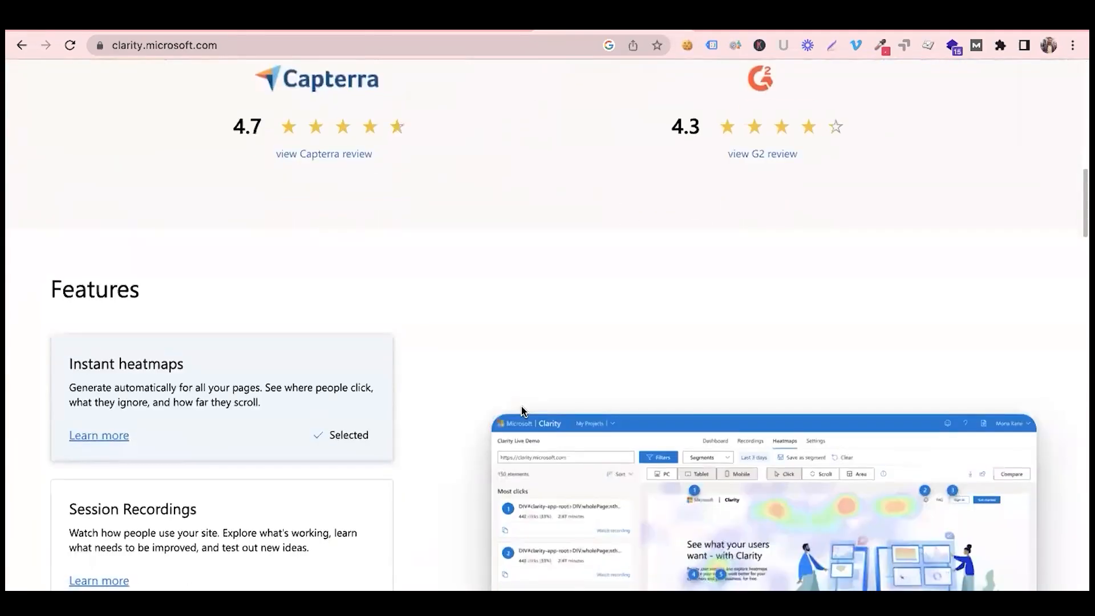
scroll(447, 430, down, 1)
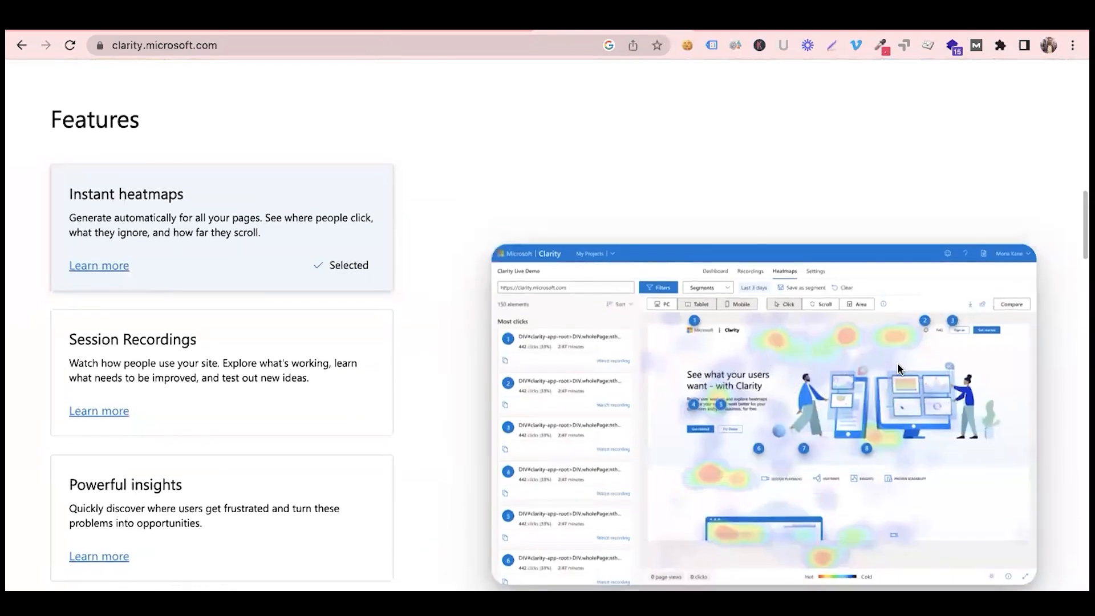
- View the previews of Clarity's Session Recordings, Powerful insights and Google Analytics integration features
click(208, 338)
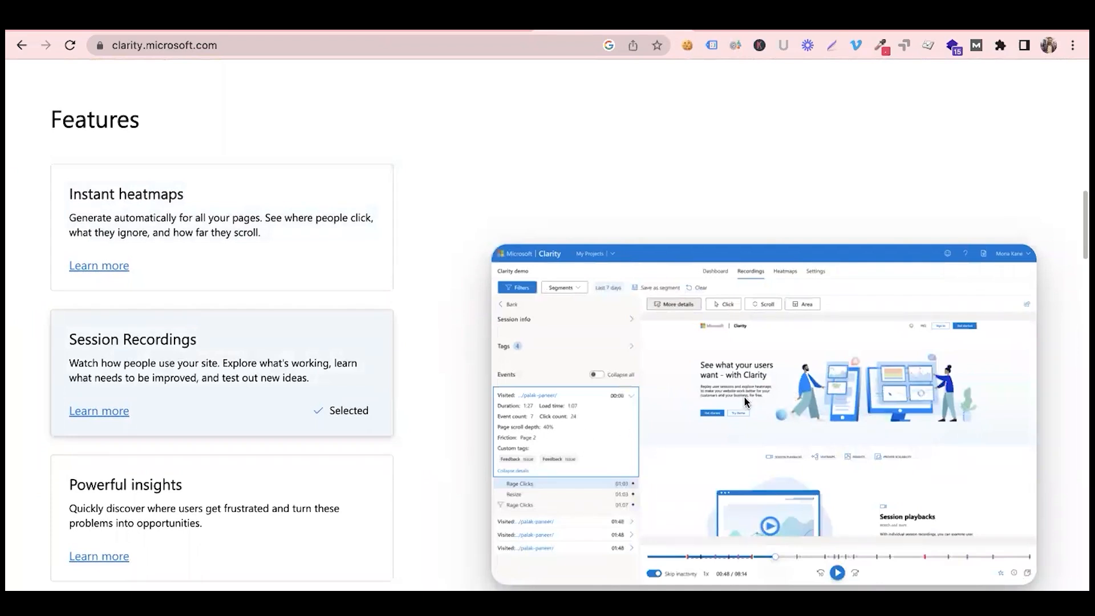
click(233, 489)
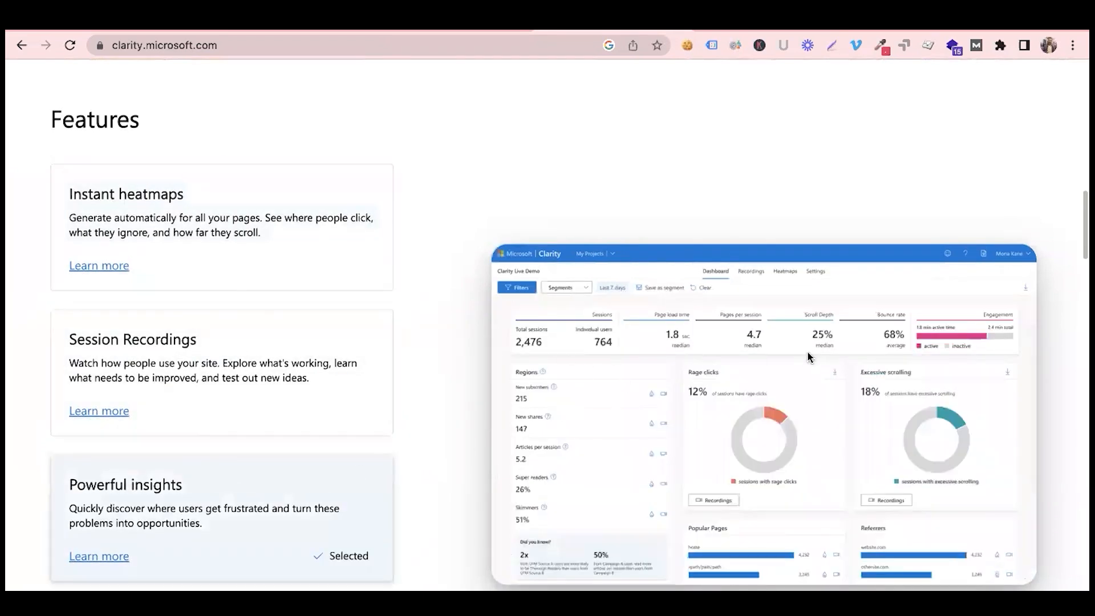
scroll(433, 437, down, 4)
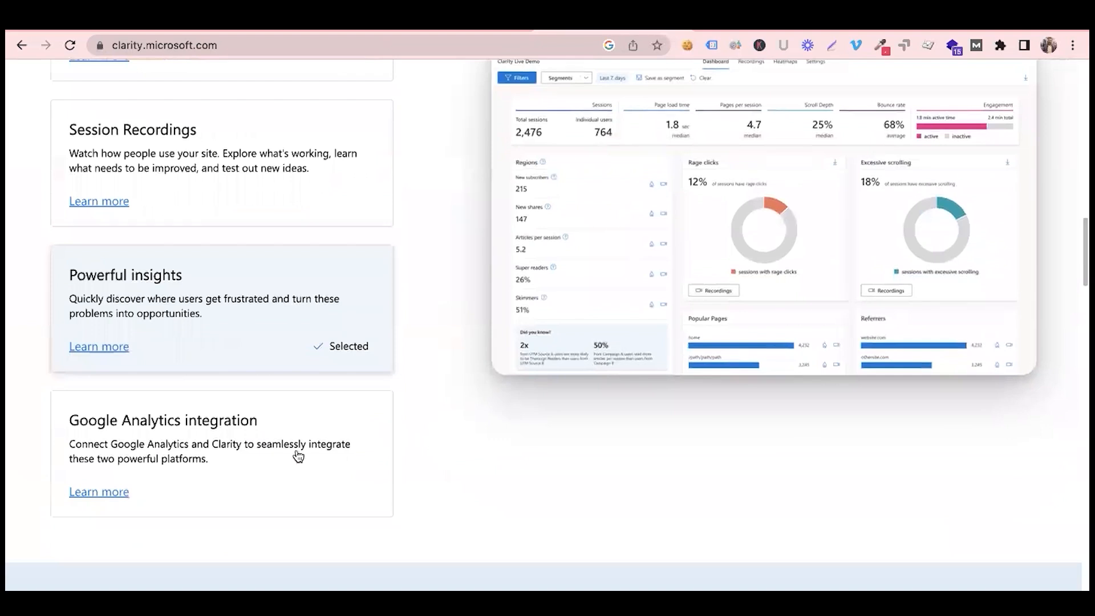
click(295, 454)
scroll(610, 391, up, 2)
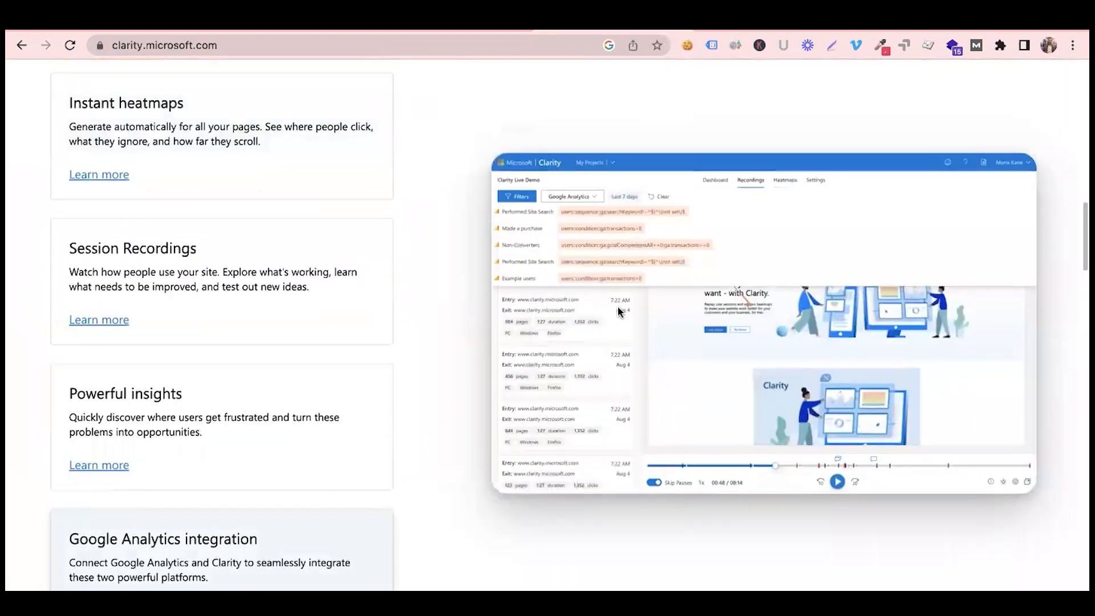
- Review the "Clarity is free forever" section, then expand the FAQ entry "What is Clarity?" and read about session replays
scroll(529, 474, down, 8)
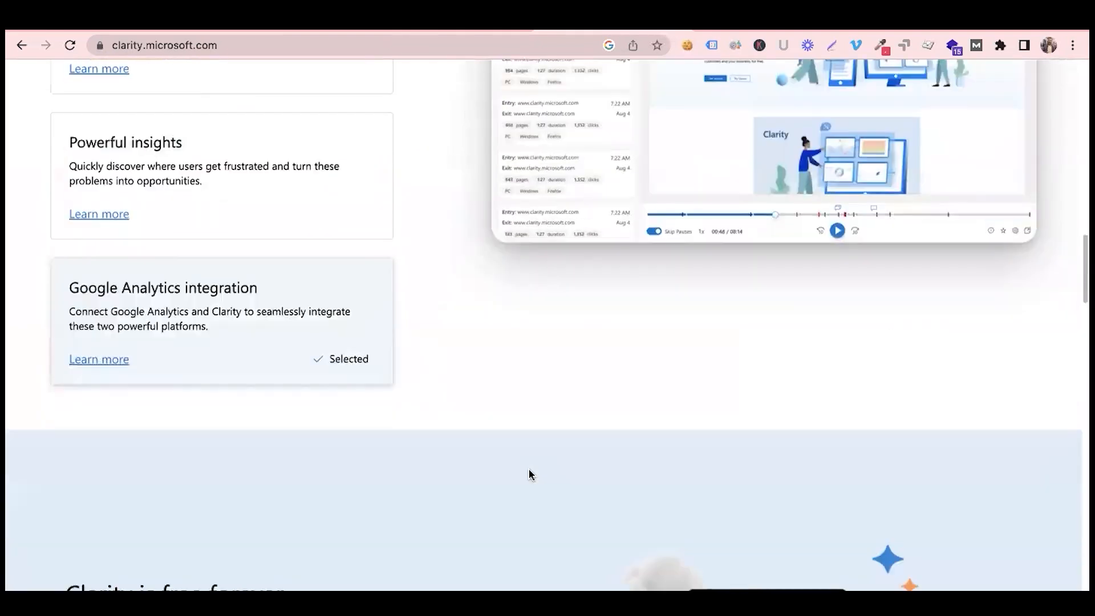
scroll(529, 473, down, 2)
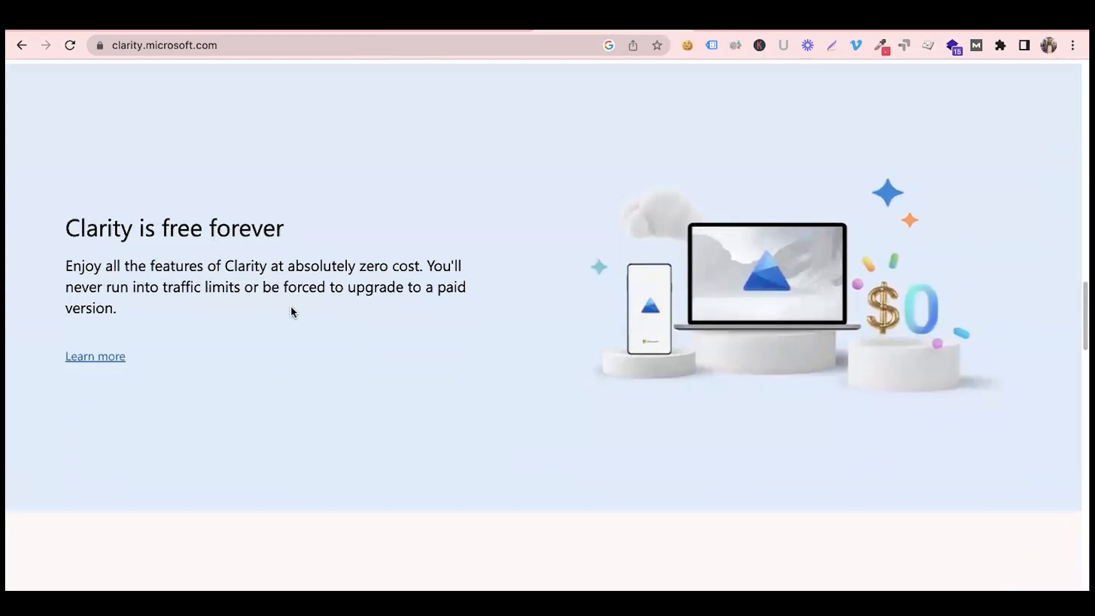
scroll(422, 406, down, 4)
scroll(422, 406, down, 4)
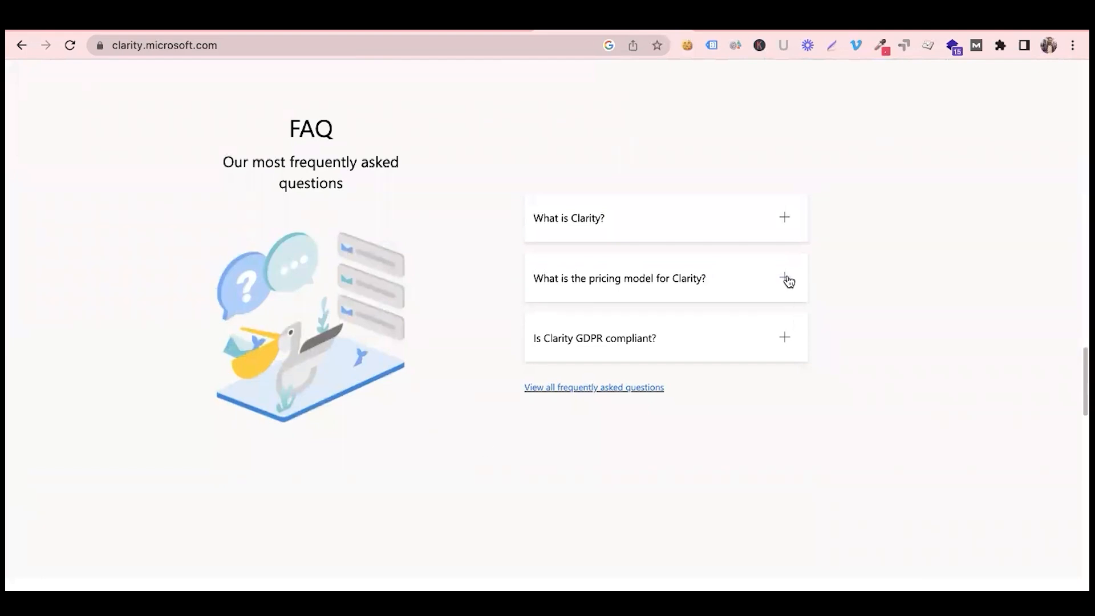
click(779, 227)
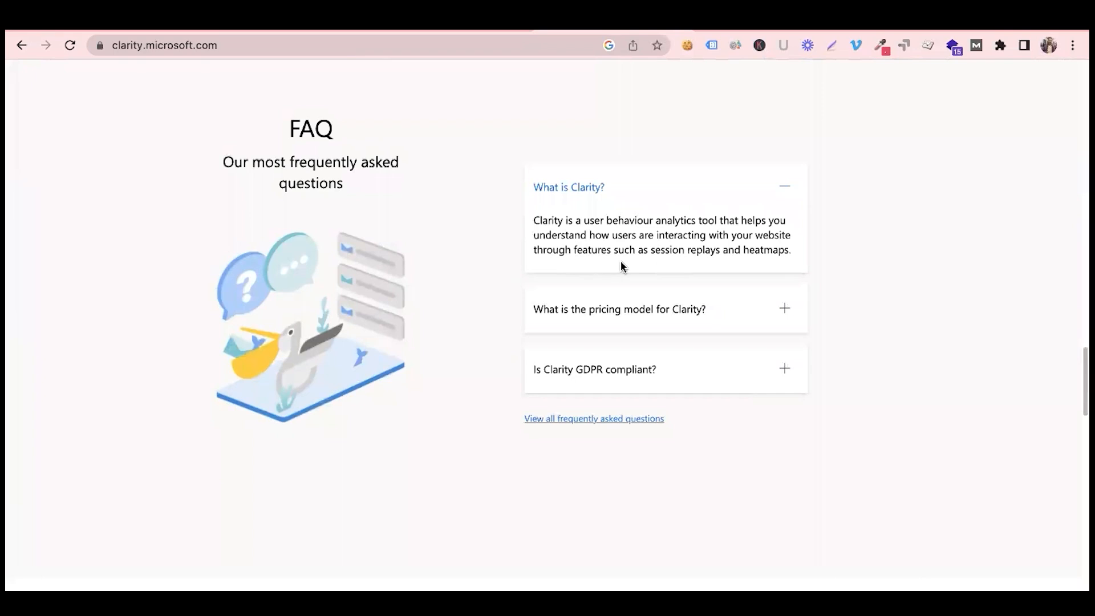
drag(654, 250, 735, 252)
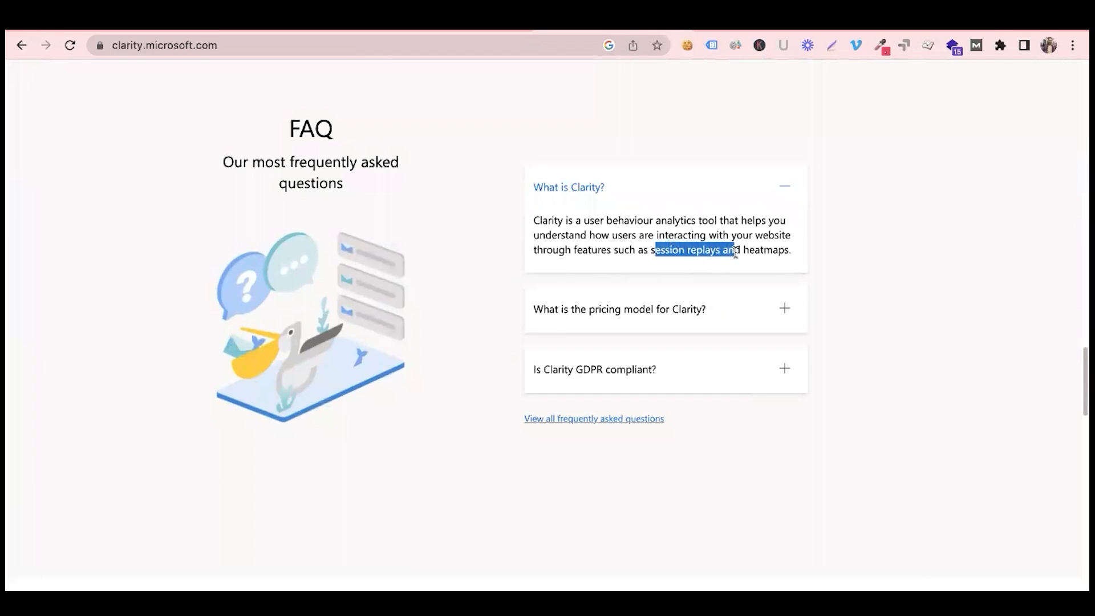
click(779, 244)
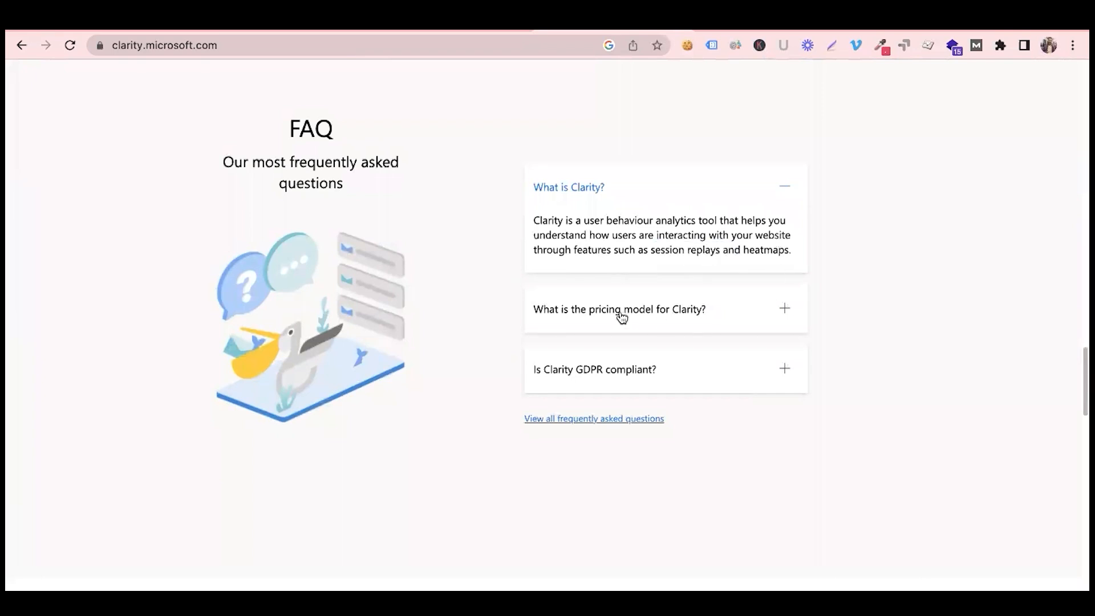
- Reread the "What is Clarity?" answer, then expand and read the FAQ entries on Clarity's pricing model and GDPR compliance
drag(659, 251, 773, 251)
click(769, 256)
drag(599, 221, 672, 222)
click(691, 221)
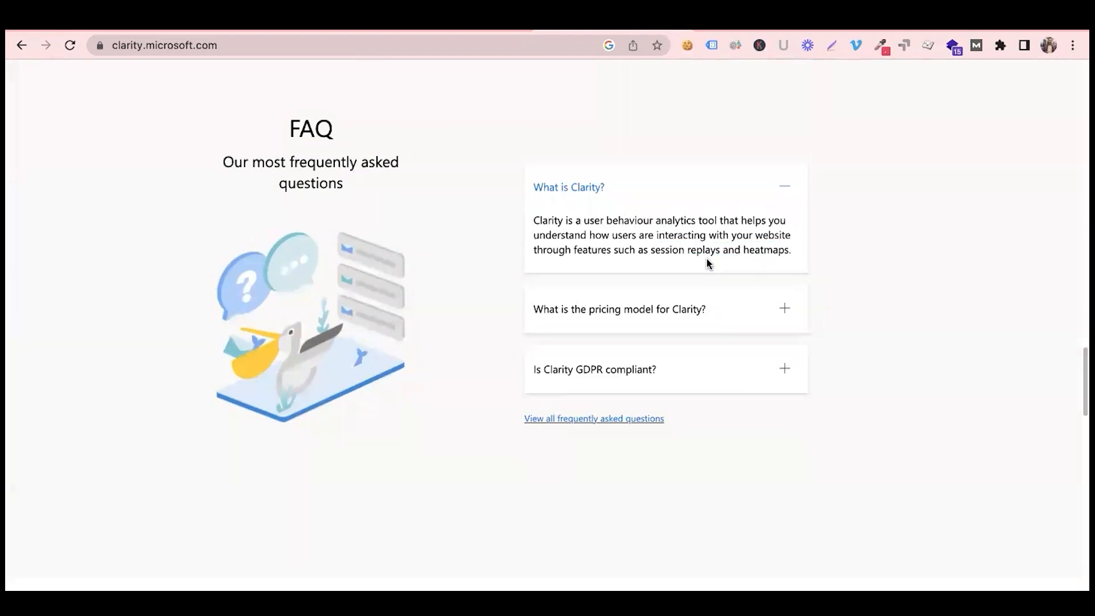
click(784, 311)
drag(646, 312, 685, 311)
drag(587, 311, 644, 311)
click(645, 311)
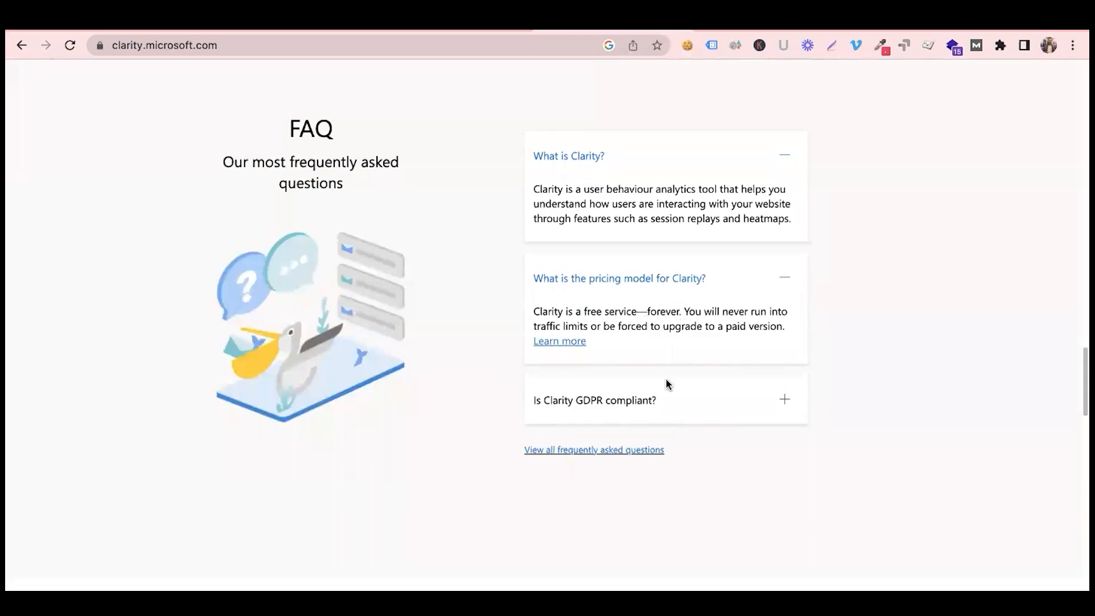
click(657, 399)
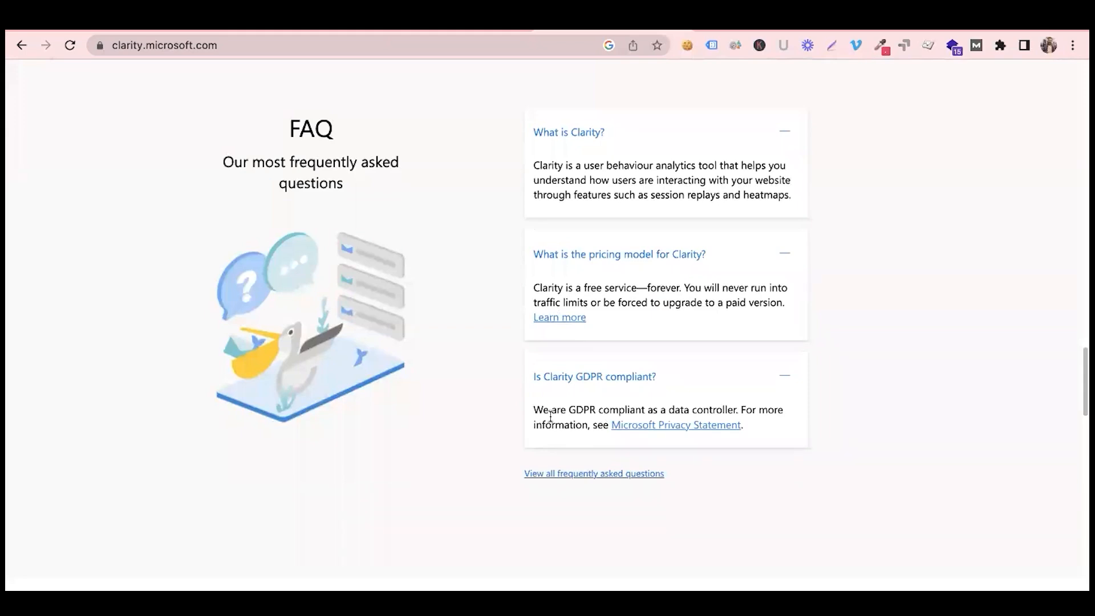
- Look through the Clarity extension section, the user testimonials and the closing sign-up section of the page
scroll(542, 379, up, 2)
scroll(545, 378, down, 8)
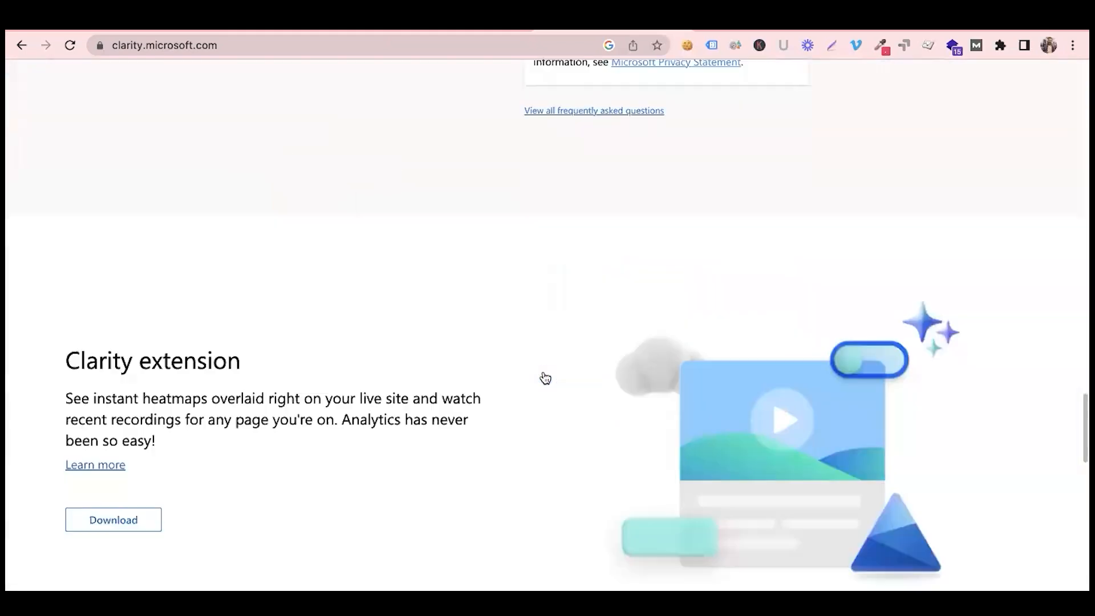
scroll(545, 378, down, 4)
scroll(543, 375, down, 1)
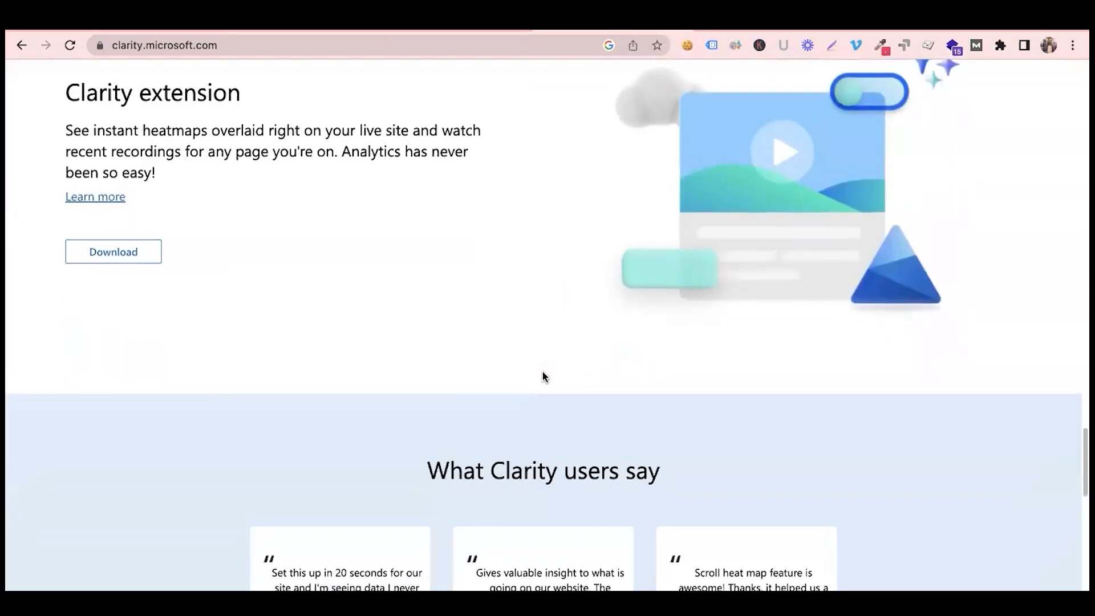
scroll(542, 376, up, 1)
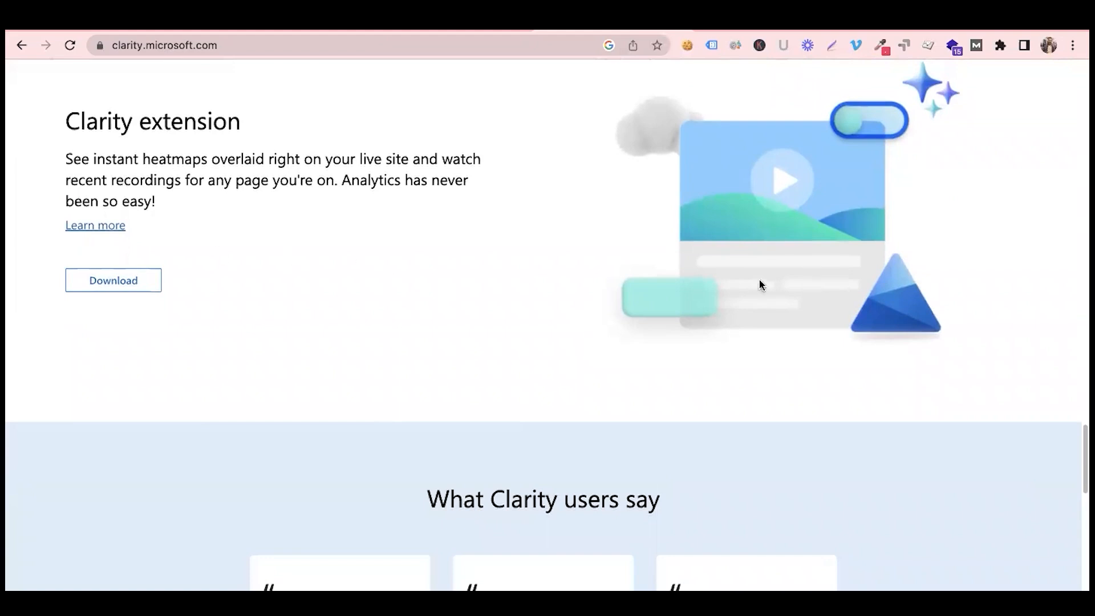
scroll(286, 391, down, 15)
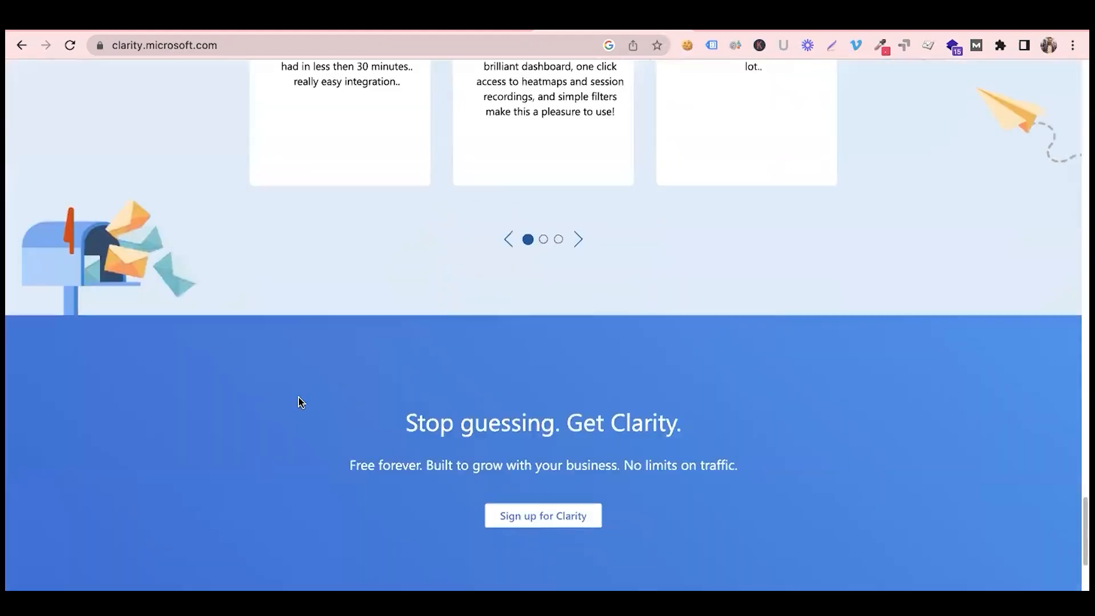
- Return to the start of the Clarity homepage and sign up for free with a Microsoft account
scroll(299, 398, up, 20)
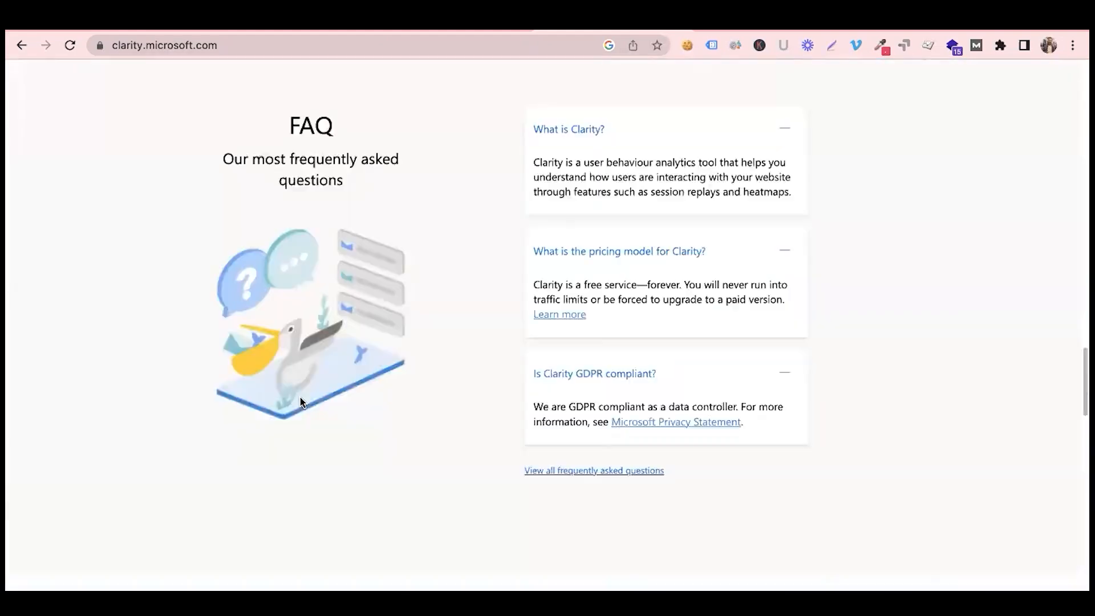
scroll(300, 399, up, 4)
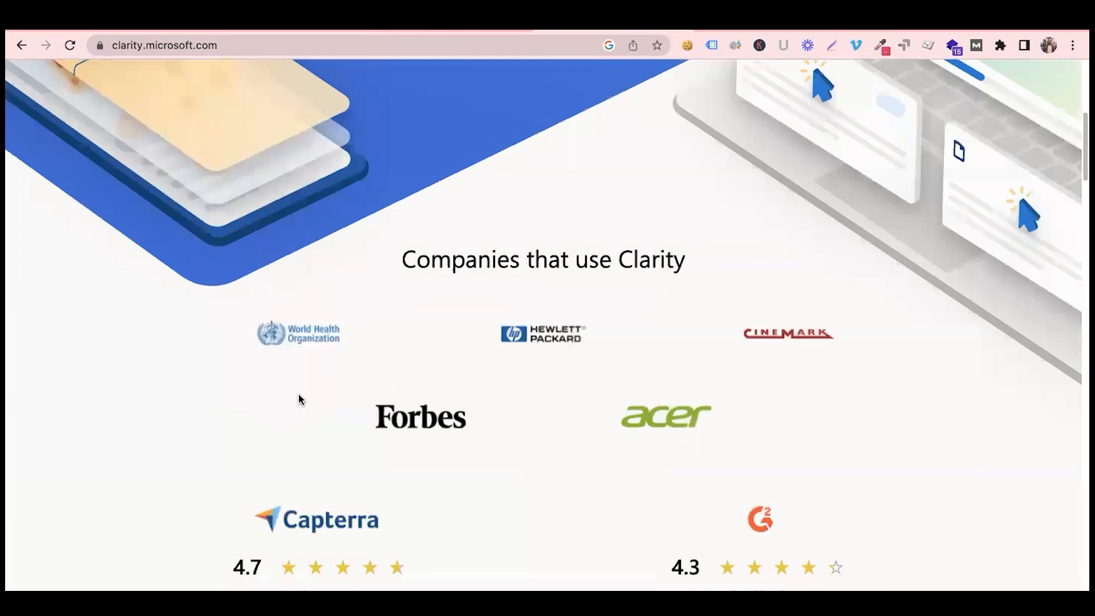
scroll(301, 399, up, 8)
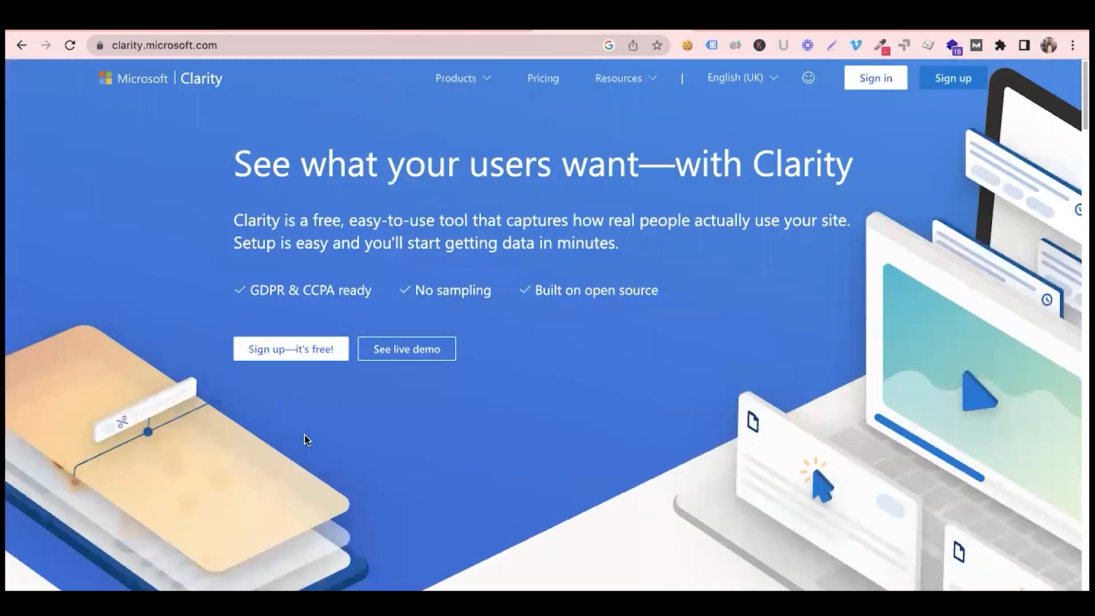
click(290, 350)
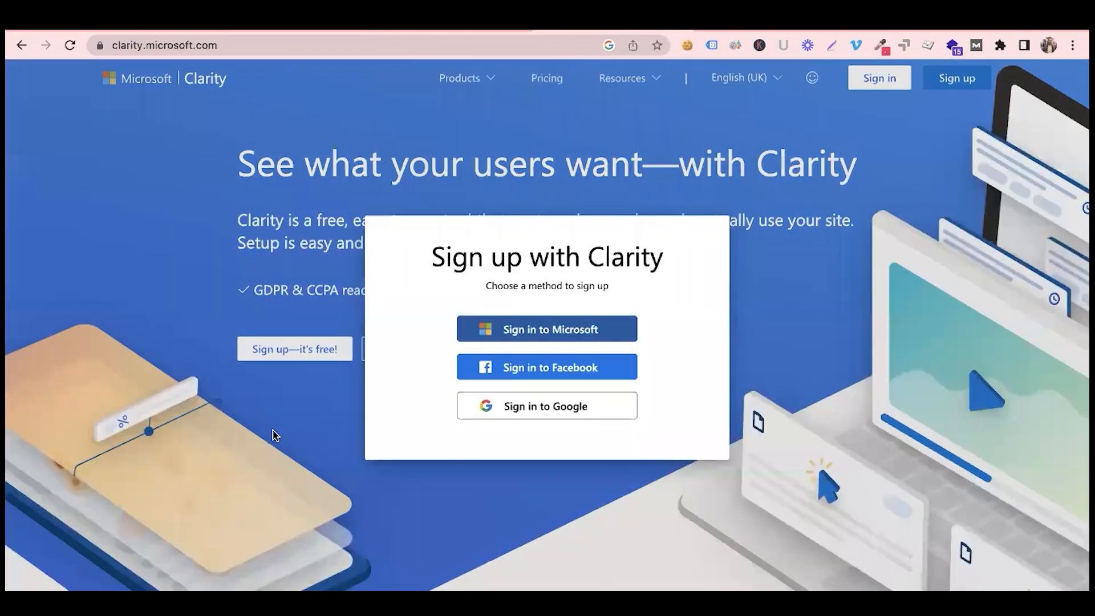
click(599, 326)
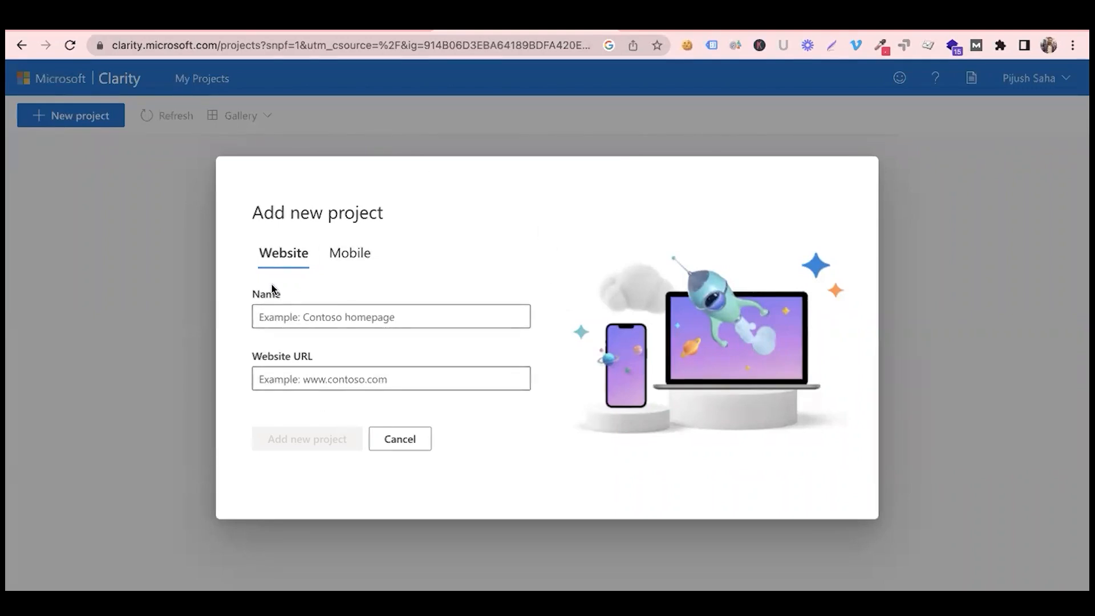
- Compare the Website and Mobile project types for the new project
click(354, 261)
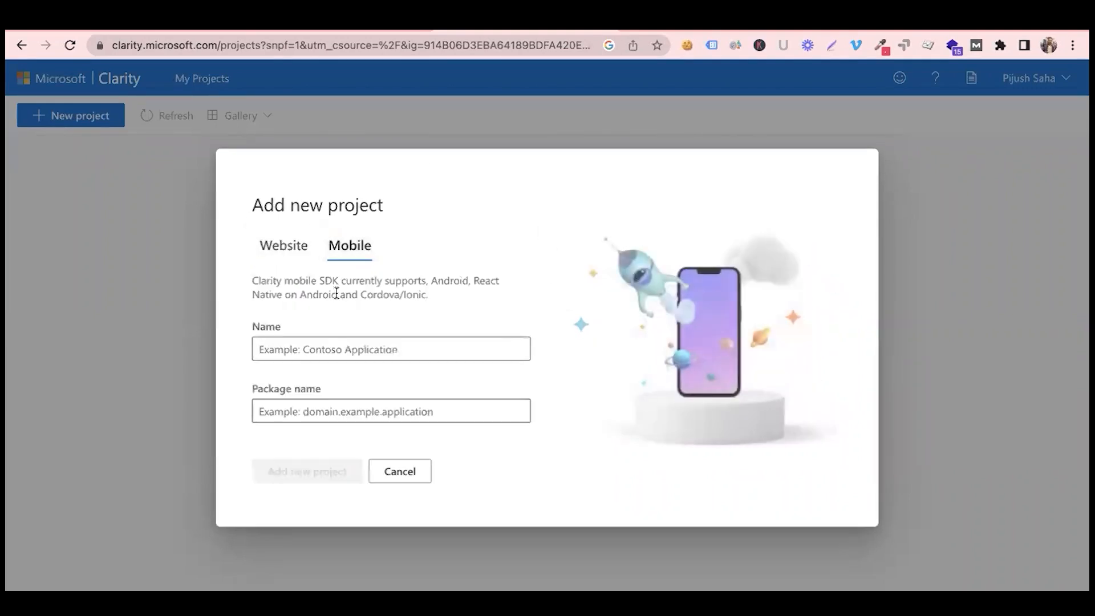
click(279, 257)
click(386, 265)
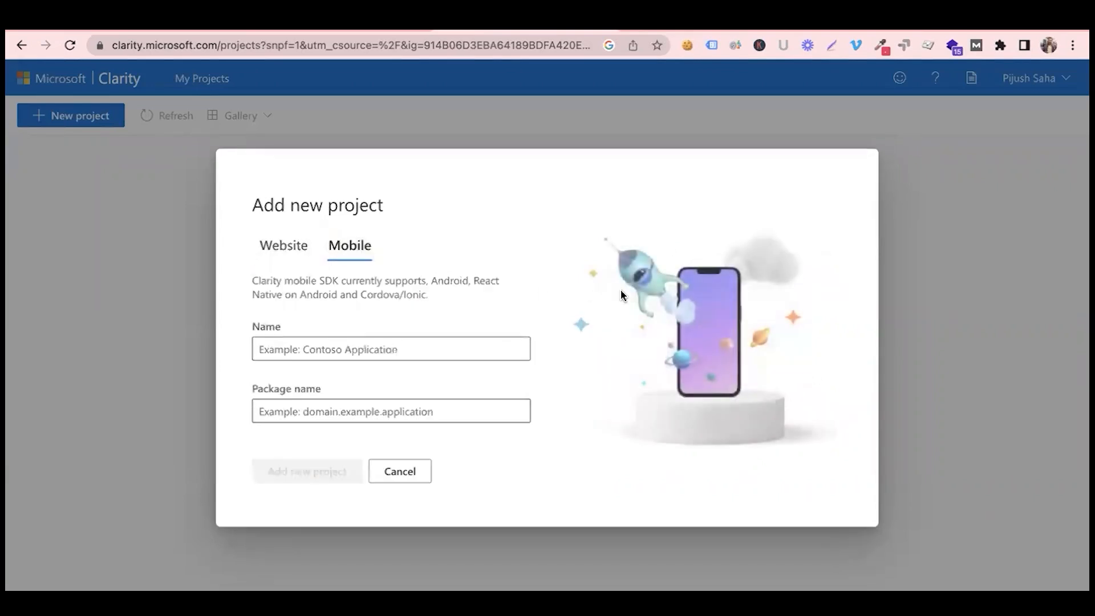
- Choose the Website project type and name the new project "Next Stair Online"
click(282, 252)
click(352, 314)
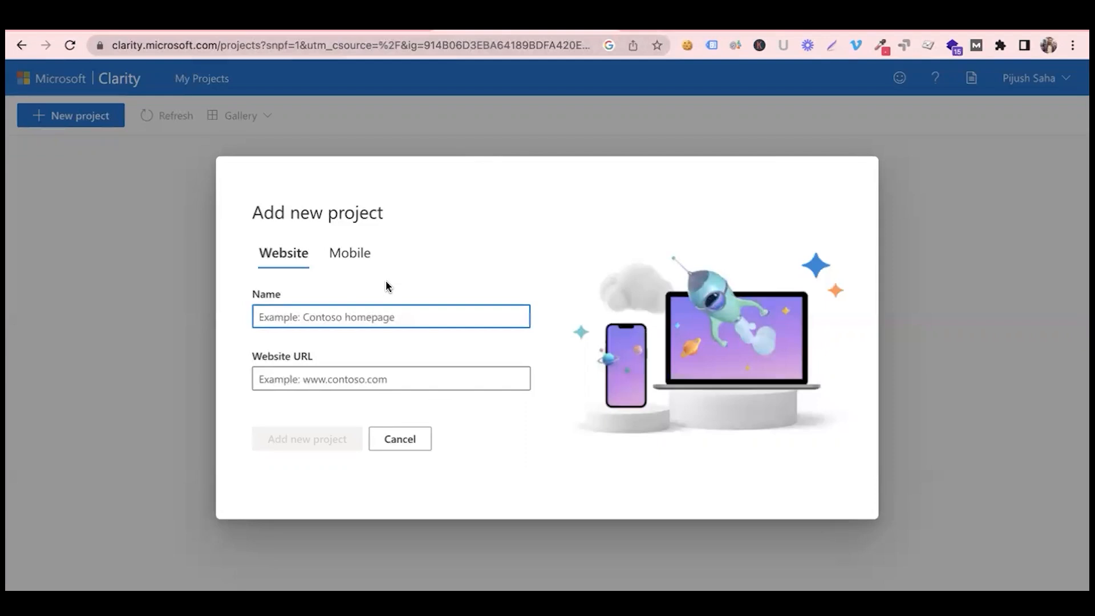
text(Next Stair)
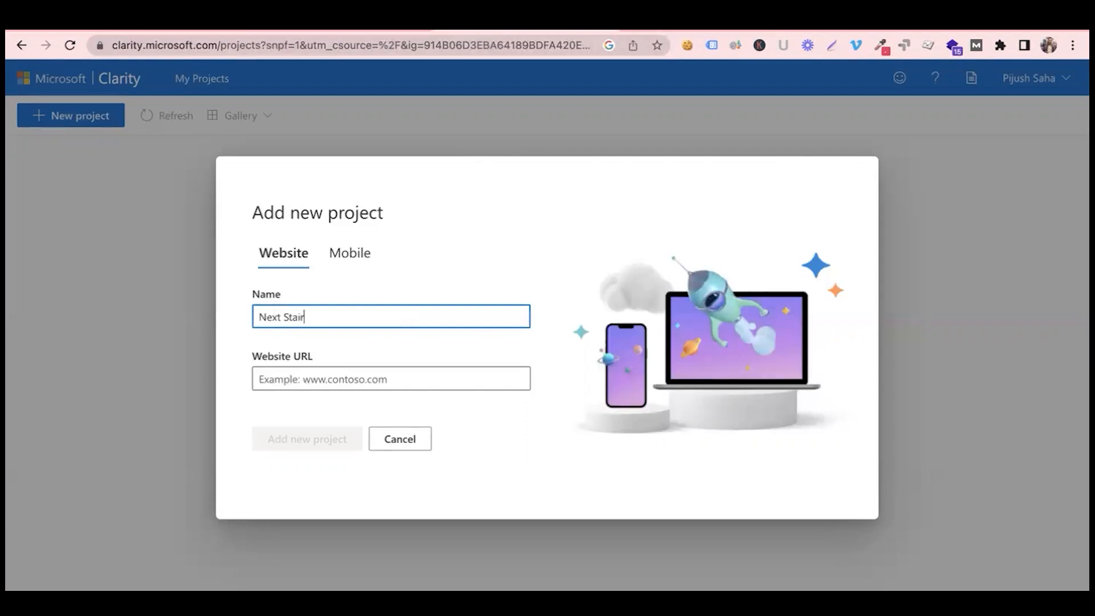
key(Tab)
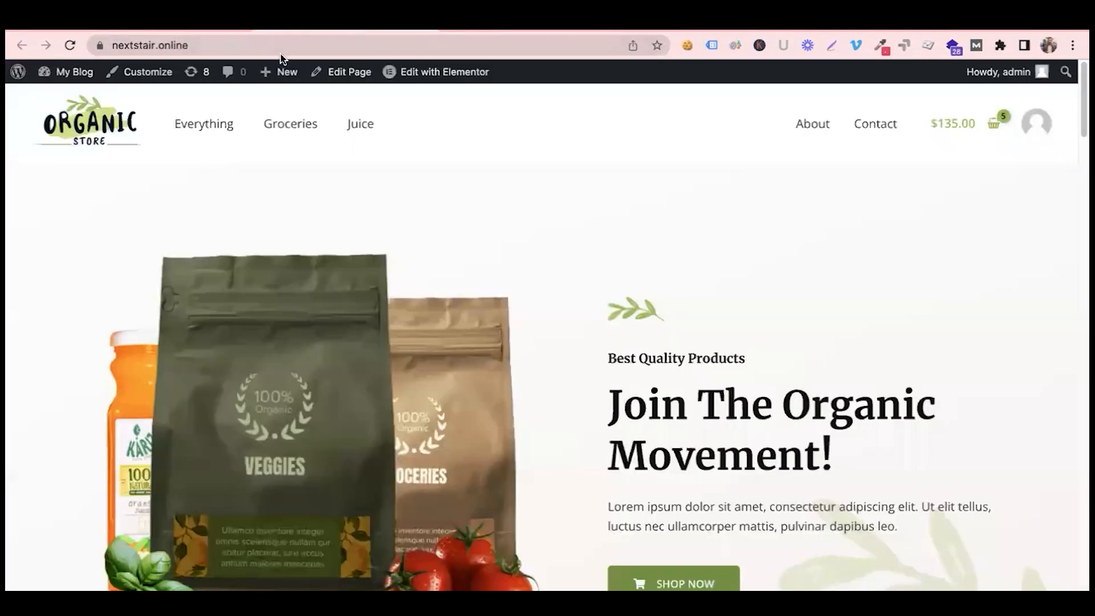
click(275, 48)
key(super+c)
click(484, 30)
key(super+v)
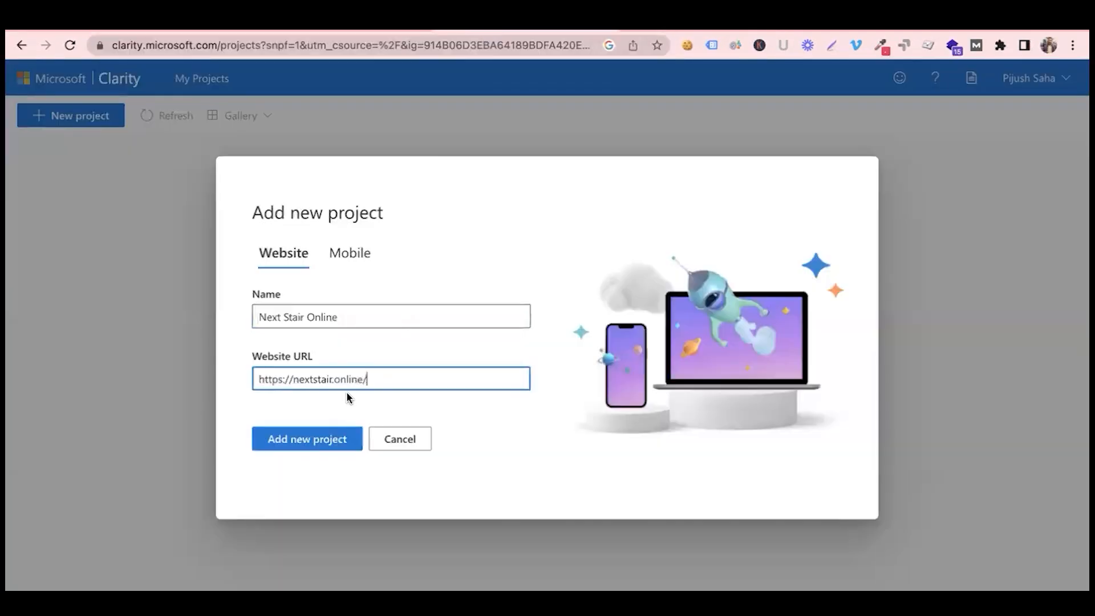
click(295, 450)
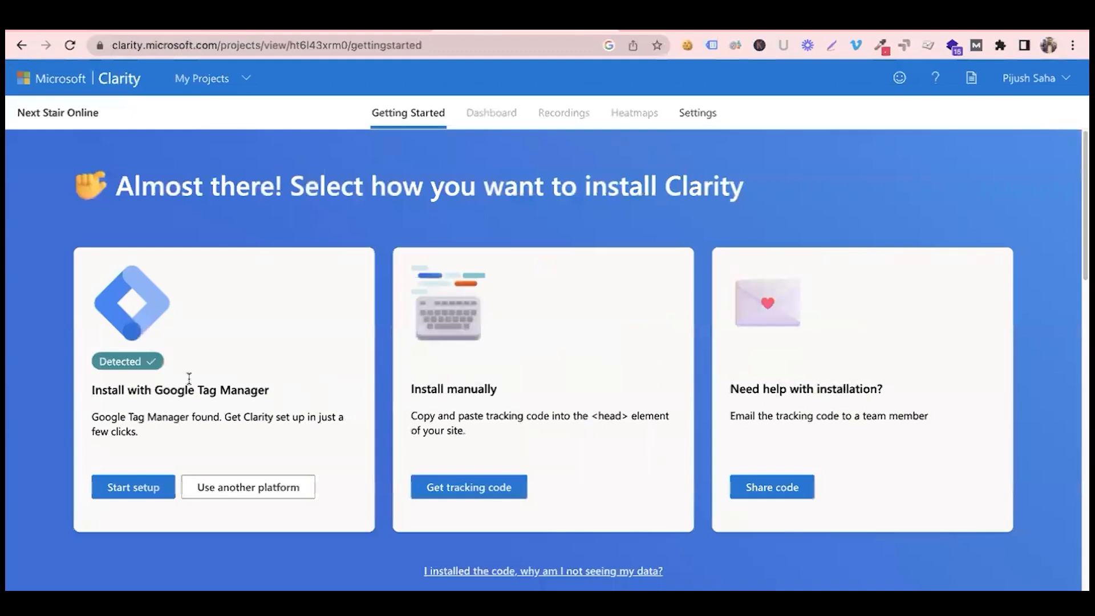
- Review Clarity's manual installation option, then open the Add Plugins page in the WordPress admin of nextstair.online
drag(413, 387, 496, 409)
click(496, 409)
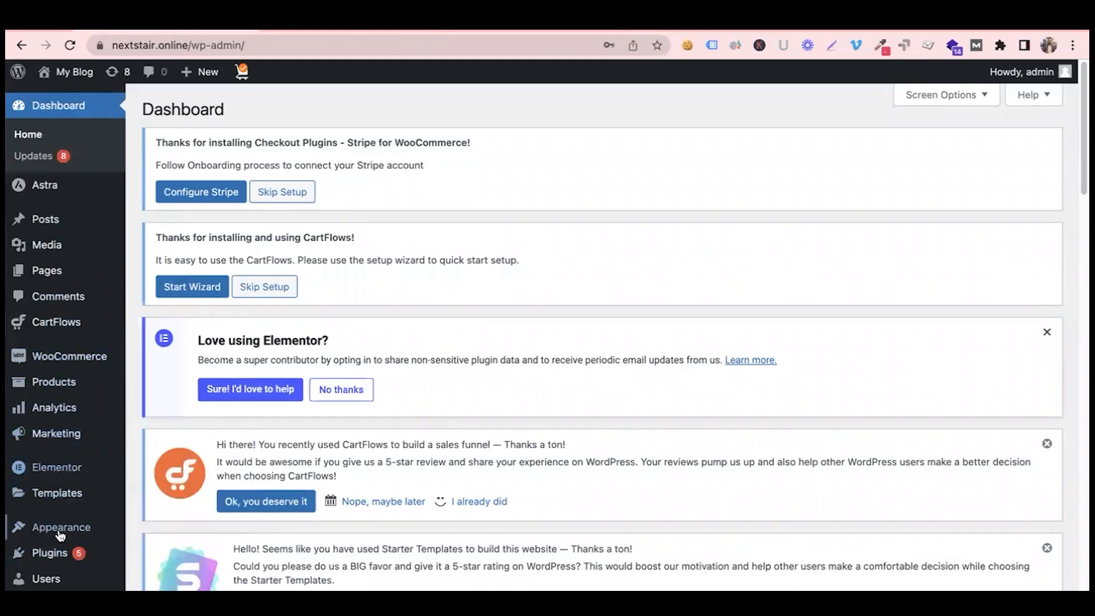
click(57, 553)
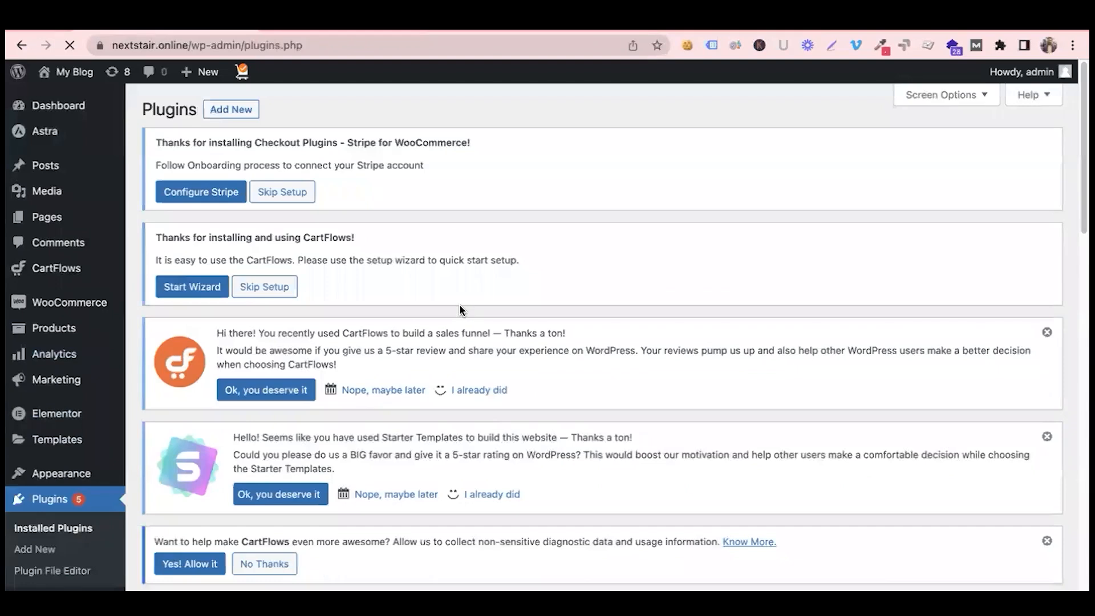
scroll(460, 307, down, 5)
scroll(248, 138, up, 5)
click(235, 113)
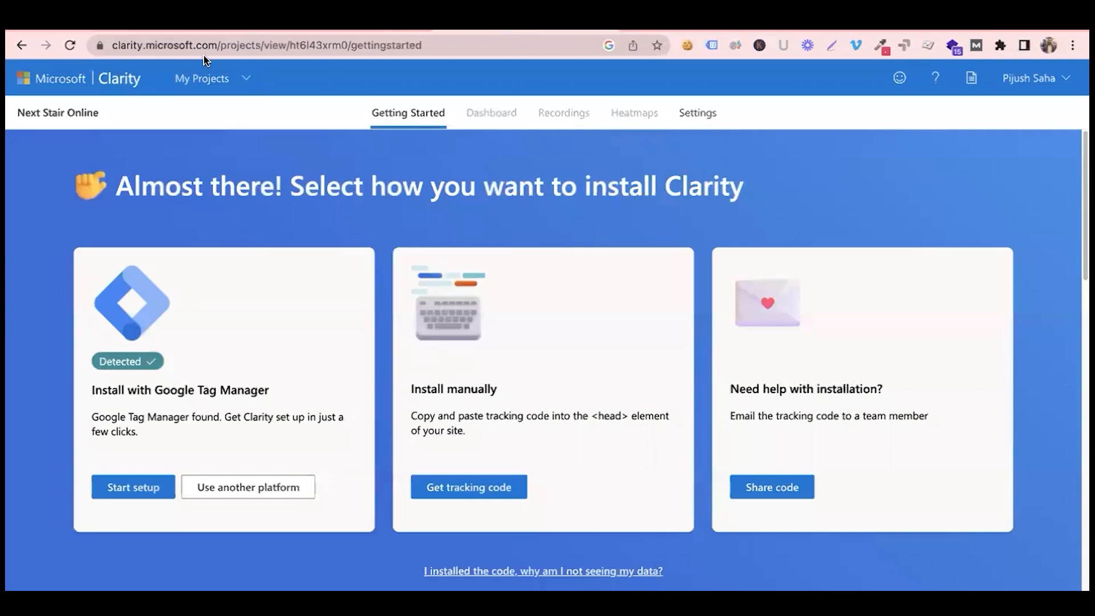
- Copy the word "clarity" from the Clarity page address and search the WordPress plugins for it
double_click(137, 46)
key(ctrl+c)
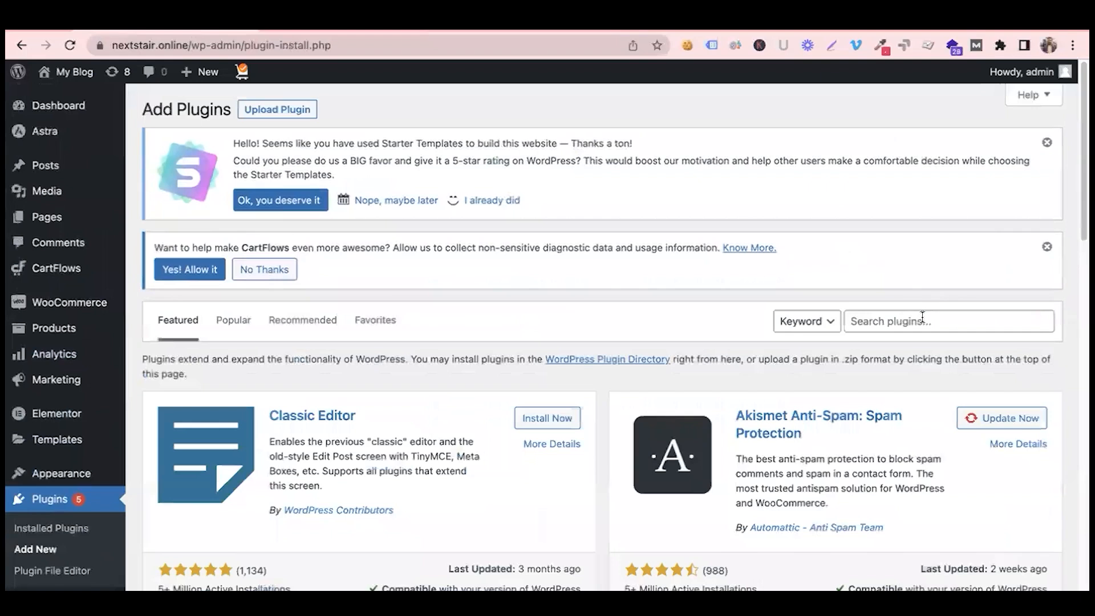
click(913, 317)
key(ctrl+v)
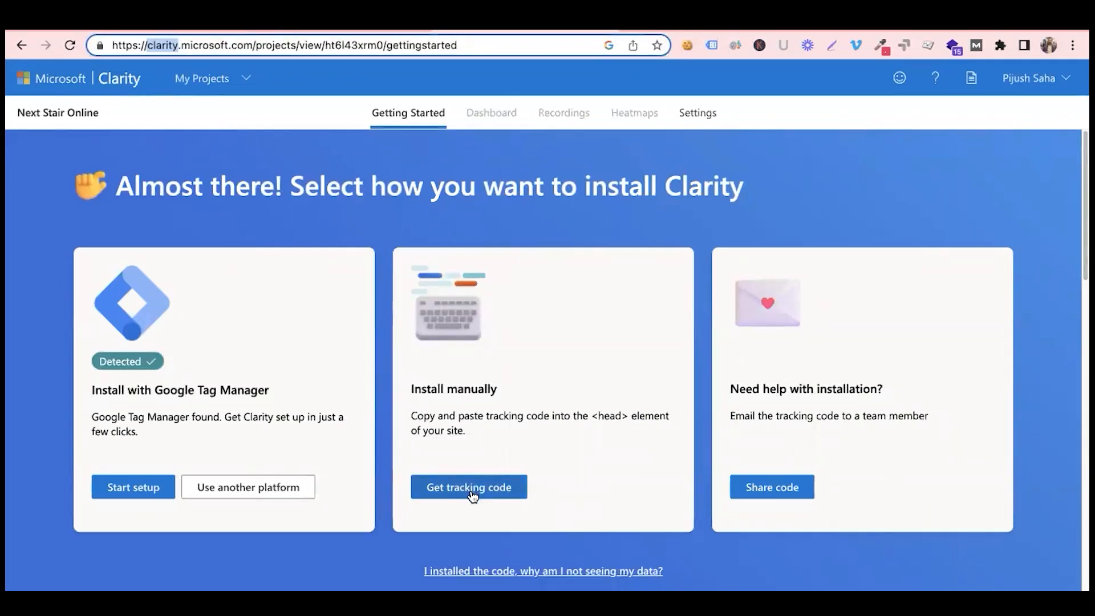
- Open Google Tag Manager in a new browser tab, look through the list of accounts and go to account creation
scroll(488, 429, down, 3)
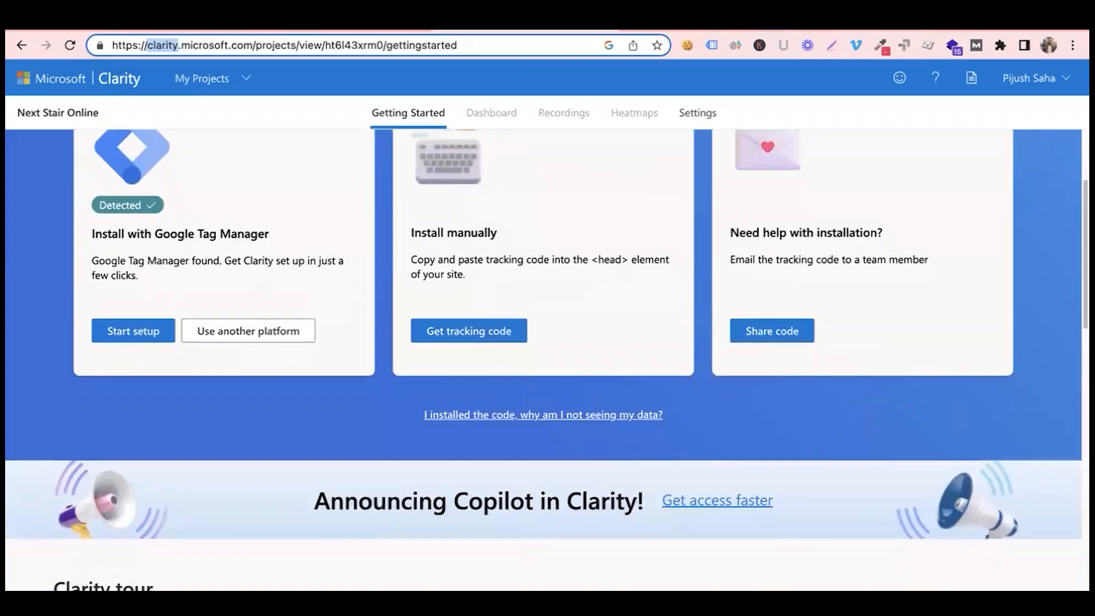
key(super+t)
text(tag)
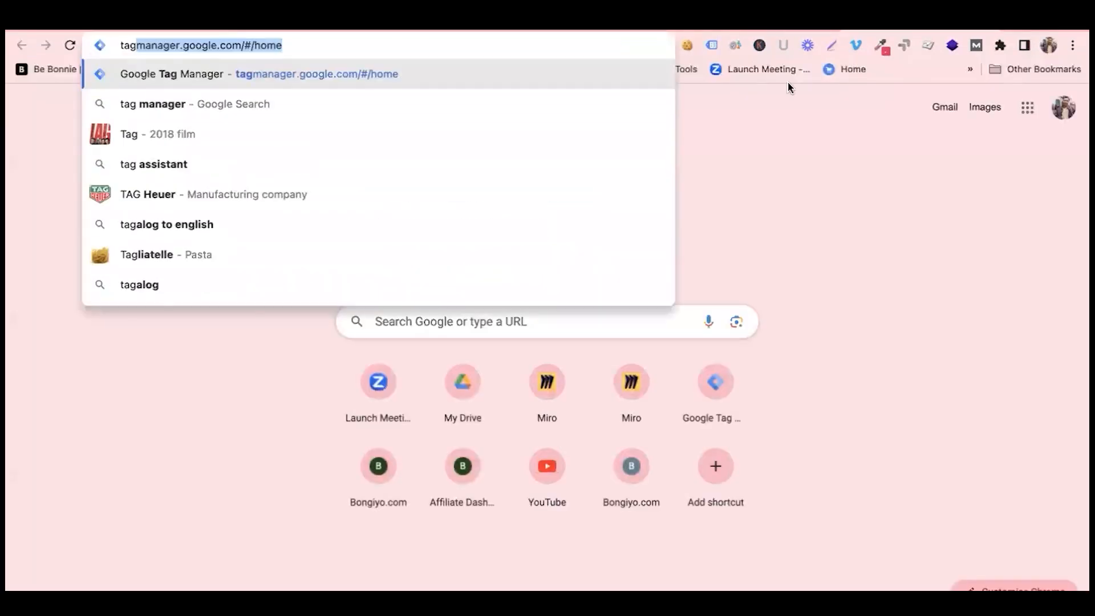
key(Return)
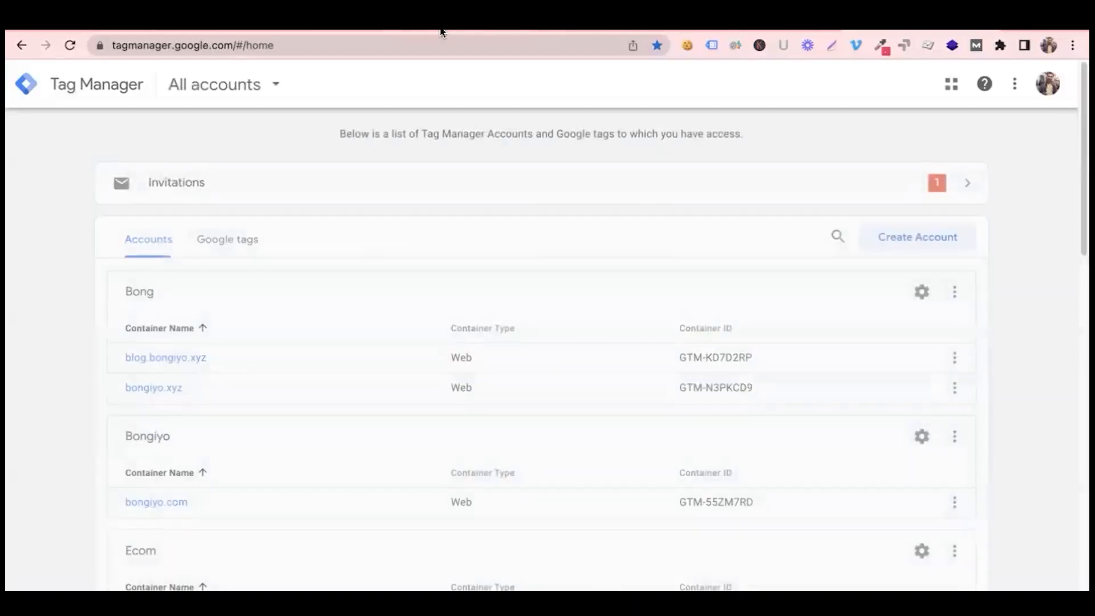
scroll(334, 319, down, 3)
scroll(336, 320, down, 5)
scroll(335, 320, down, 3)
scroll(335, 318, up, 15)
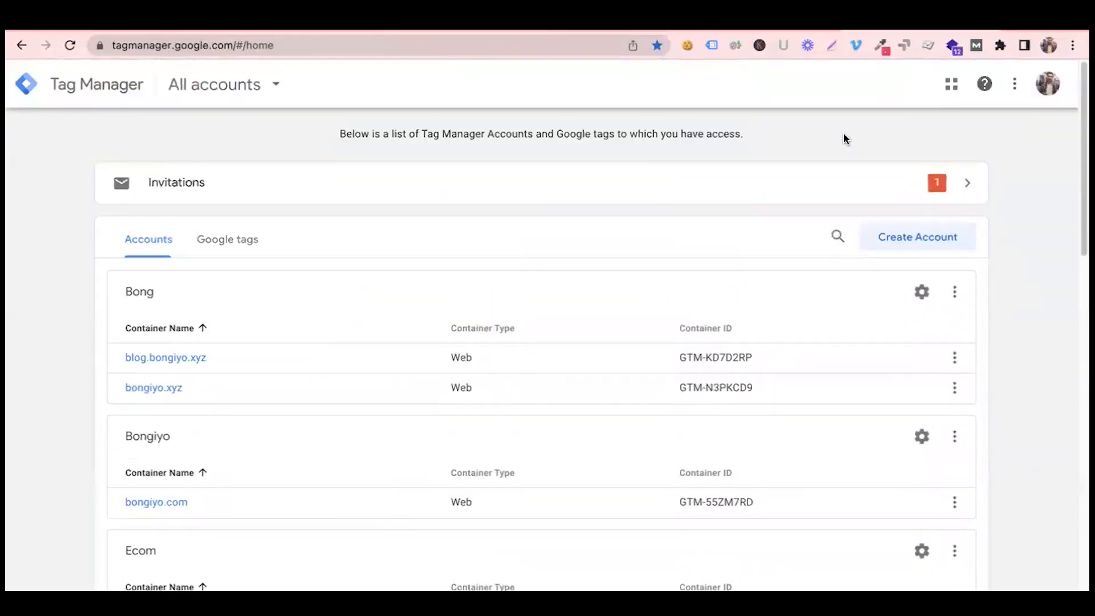
click(910, 242)
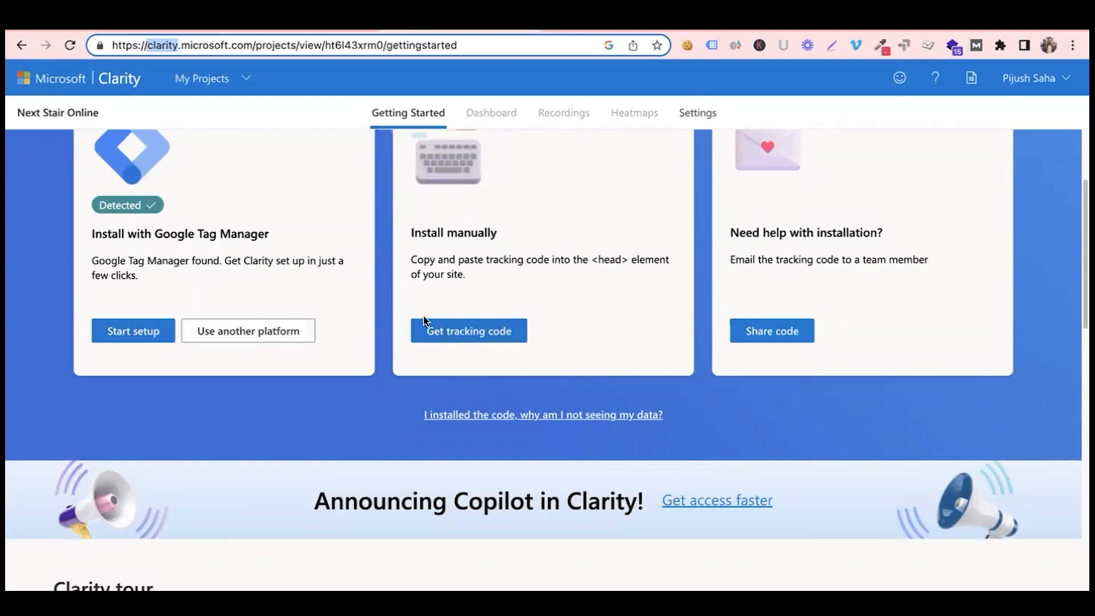
- Return to the Clarity installation methods and review the third-party platforms on which it can be installed
scroll(462, 337, up, 3)
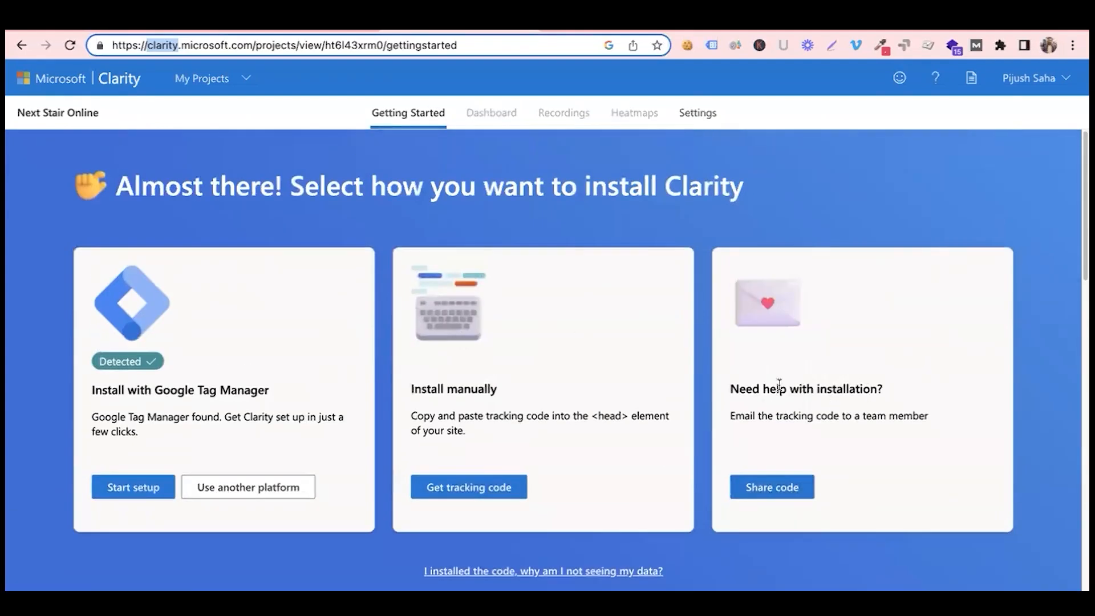
click(229, 491)
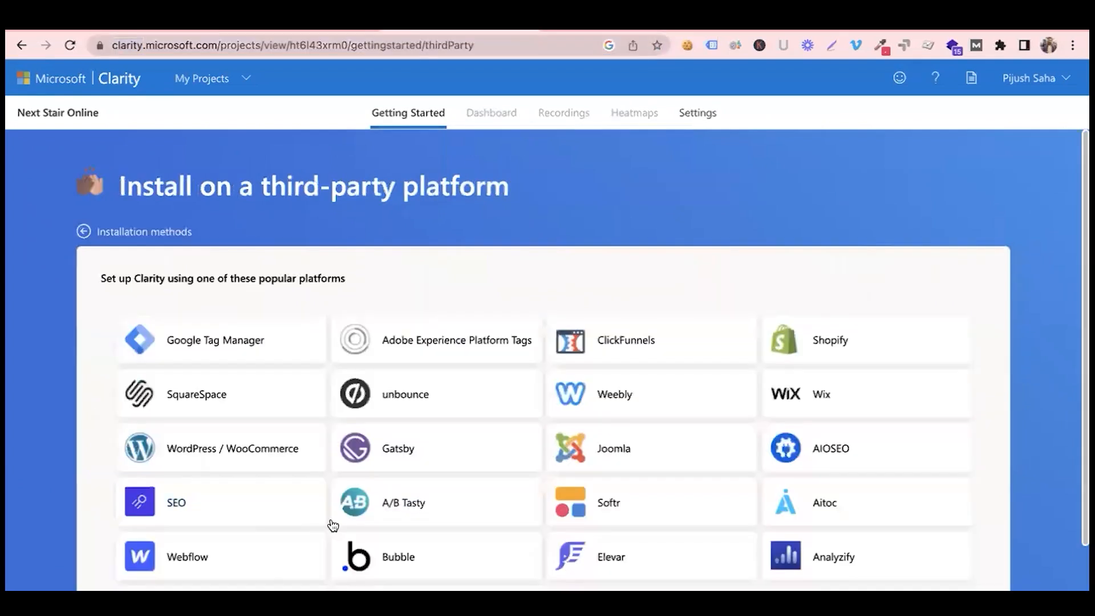
scroll(318, 460, down, 1)
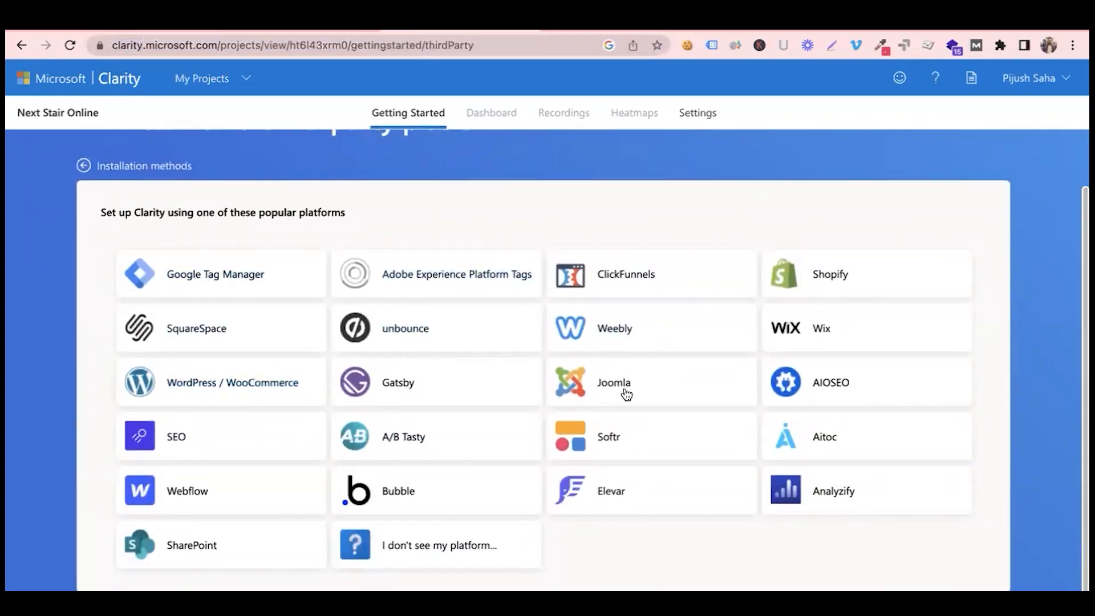
scroll(310, 432, down, 1)
scroll(310, 432, up, 2)
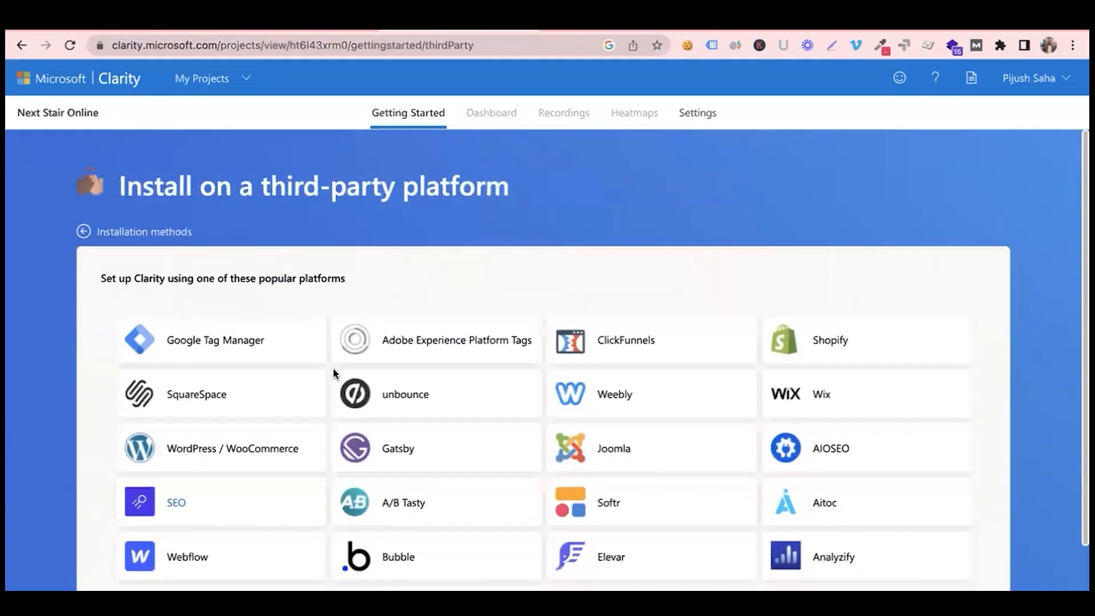
- Go back to the installation methods, get the tracking code for manual installation and copy it to the clipboard
click(22, 45)
click(460, 488)
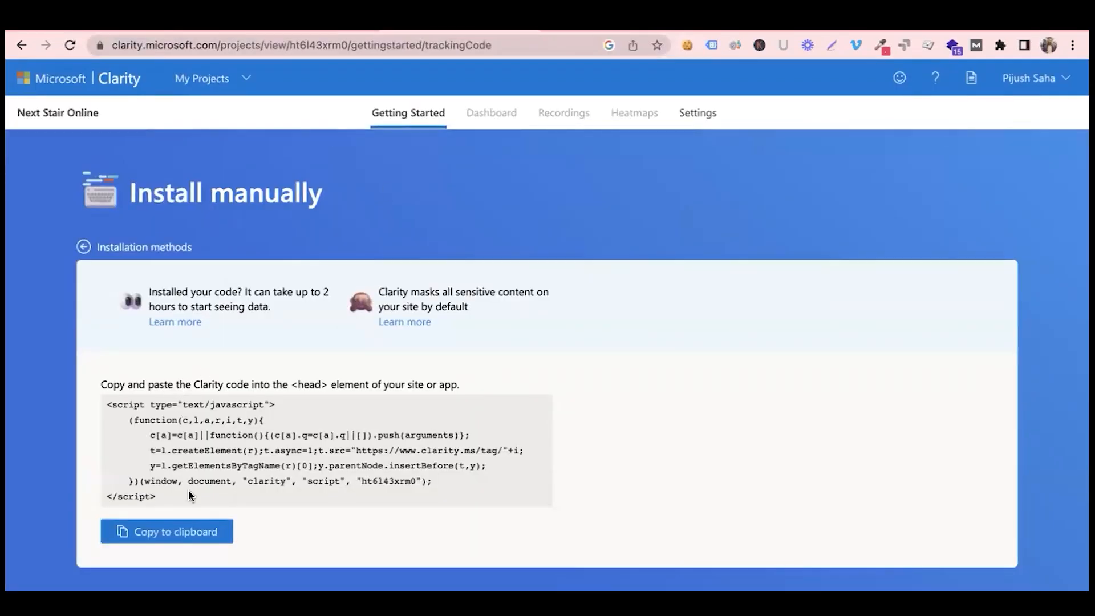
click(165, 531)
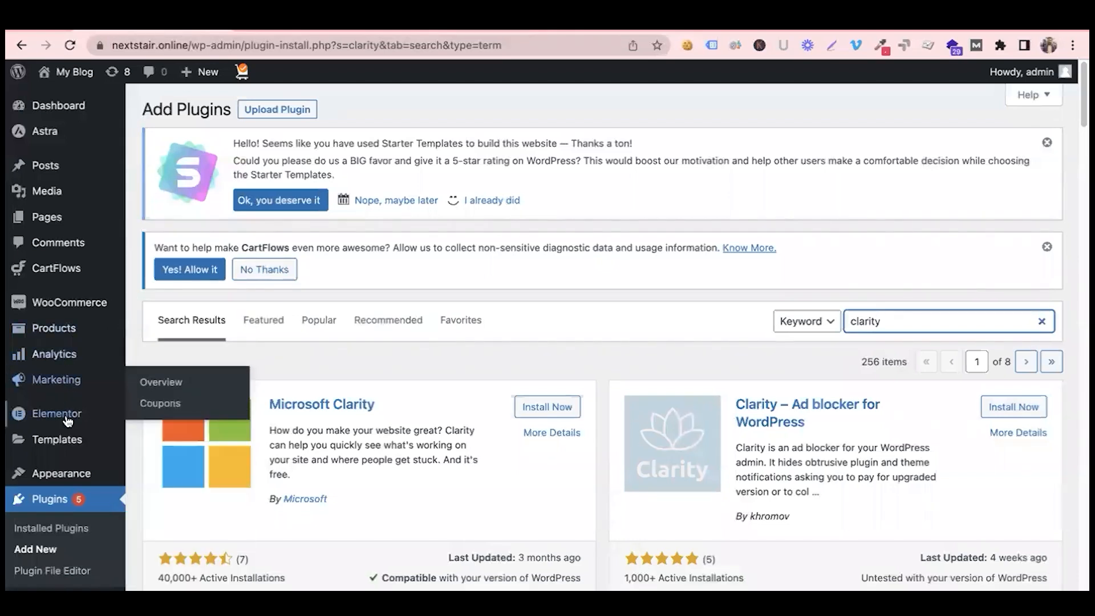
- Open the theme file editor of the WordPress site
mouse_move(75, 475)
click(162, 573)
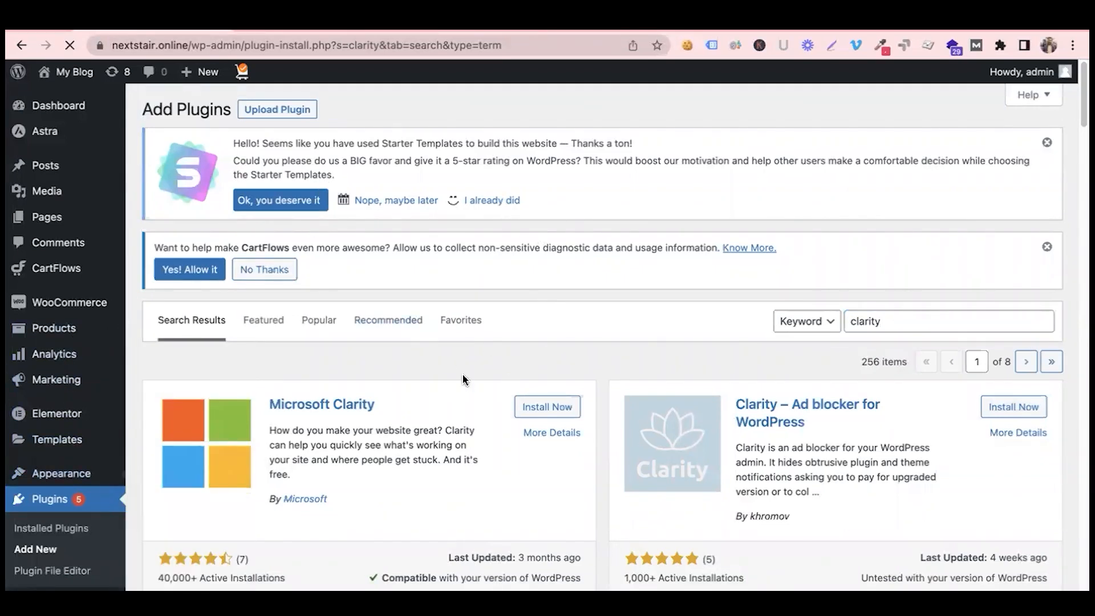
- Look at the new account form in Google Tag Manager and return to the Clarity tab
click(895, 30)
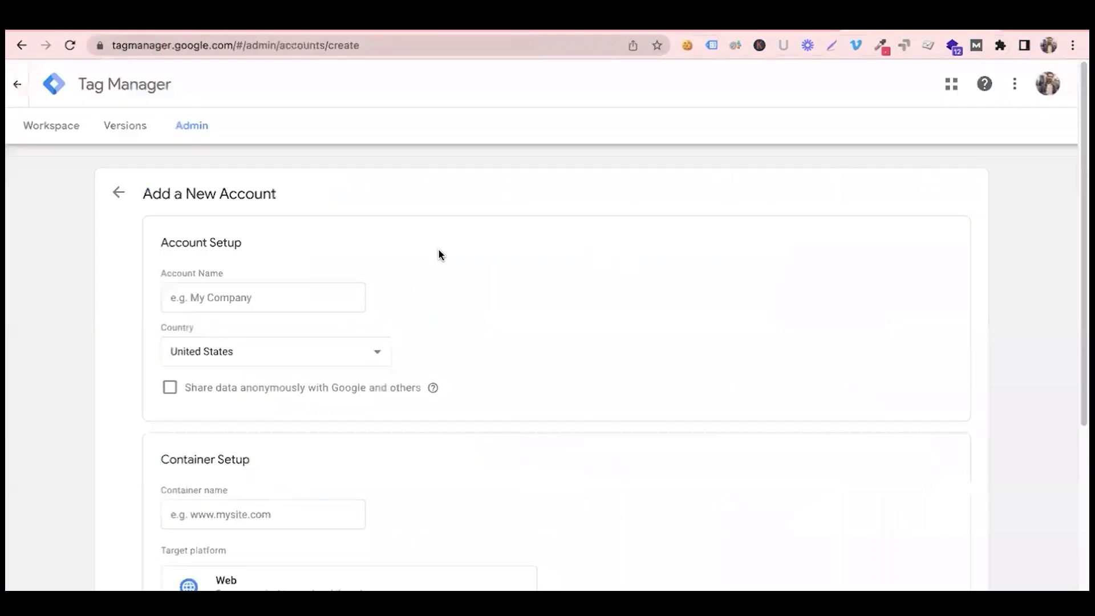
click(201, 298)
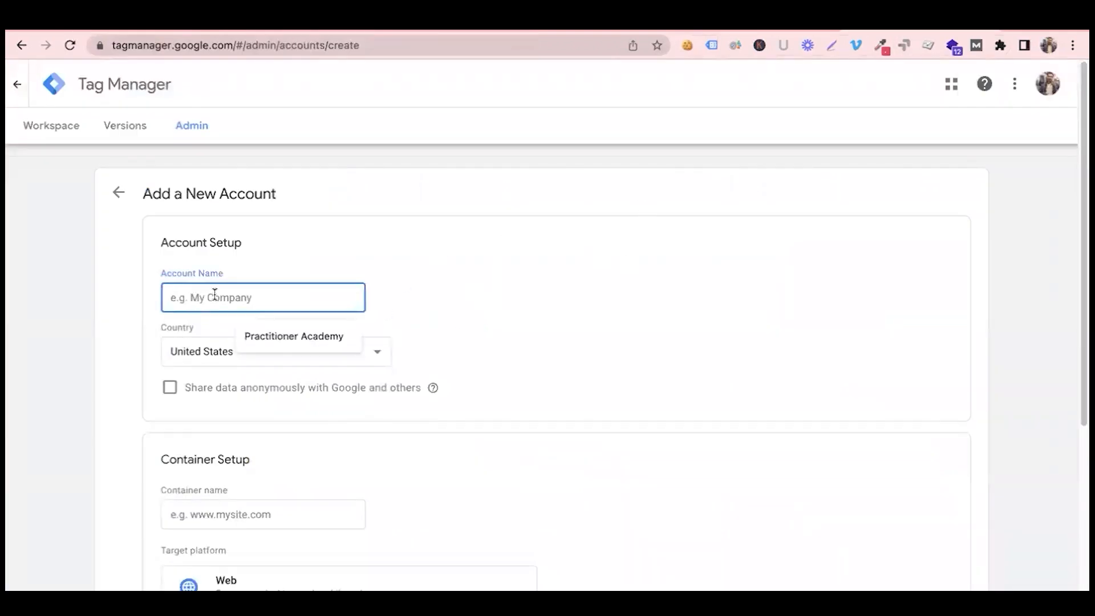
click(438, 30)
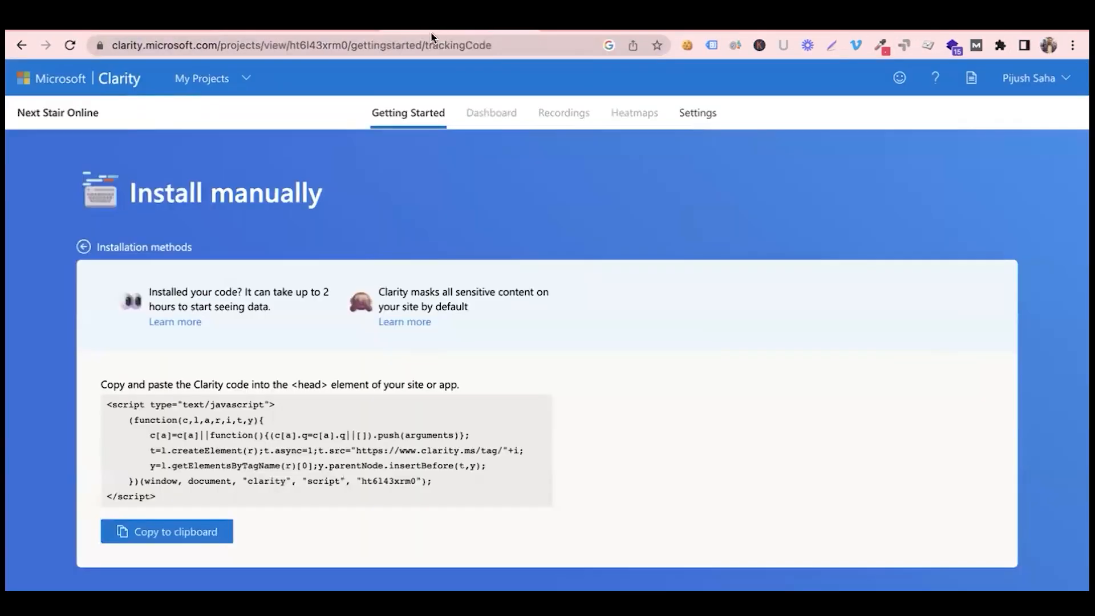
- Start Clarity's Google Tag Manager setup, connect as far as the Google account choice, and go back to the installation methods
click(22, 45)
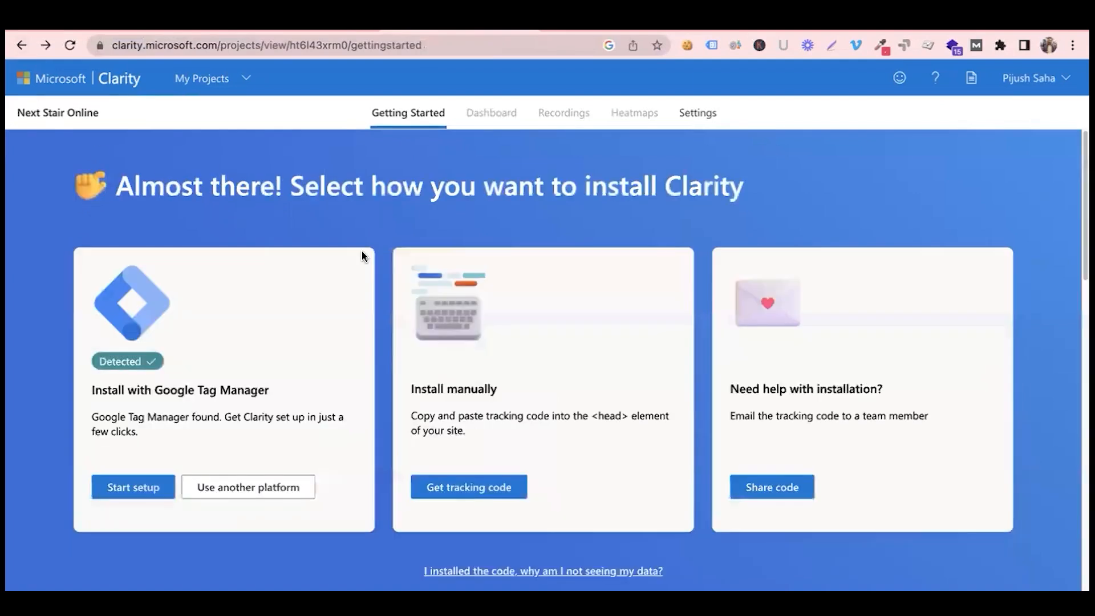
click(147, 488)
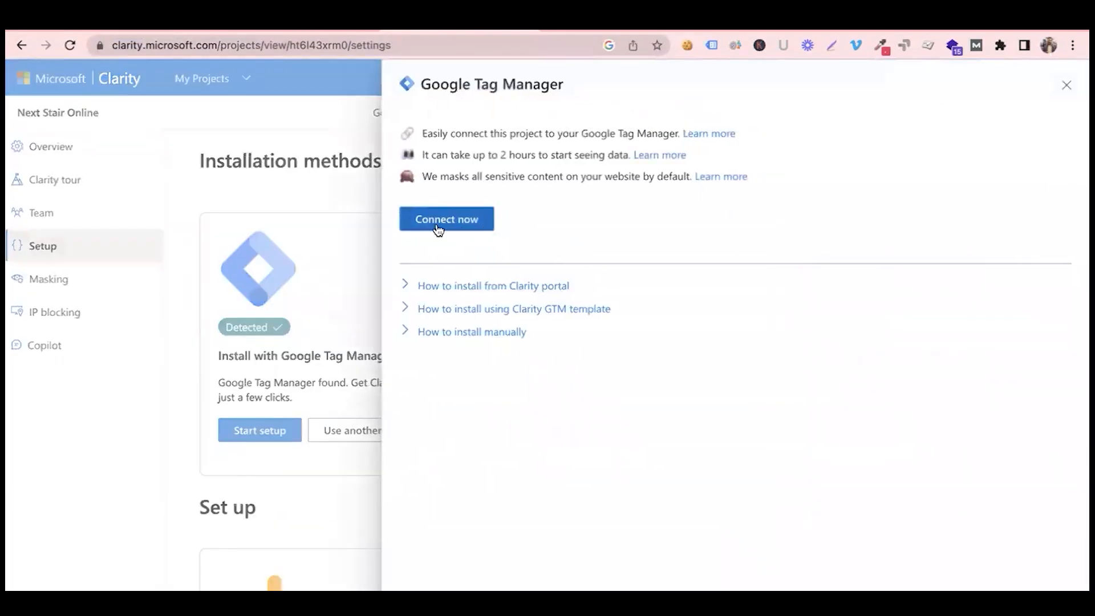
click(431, 226)
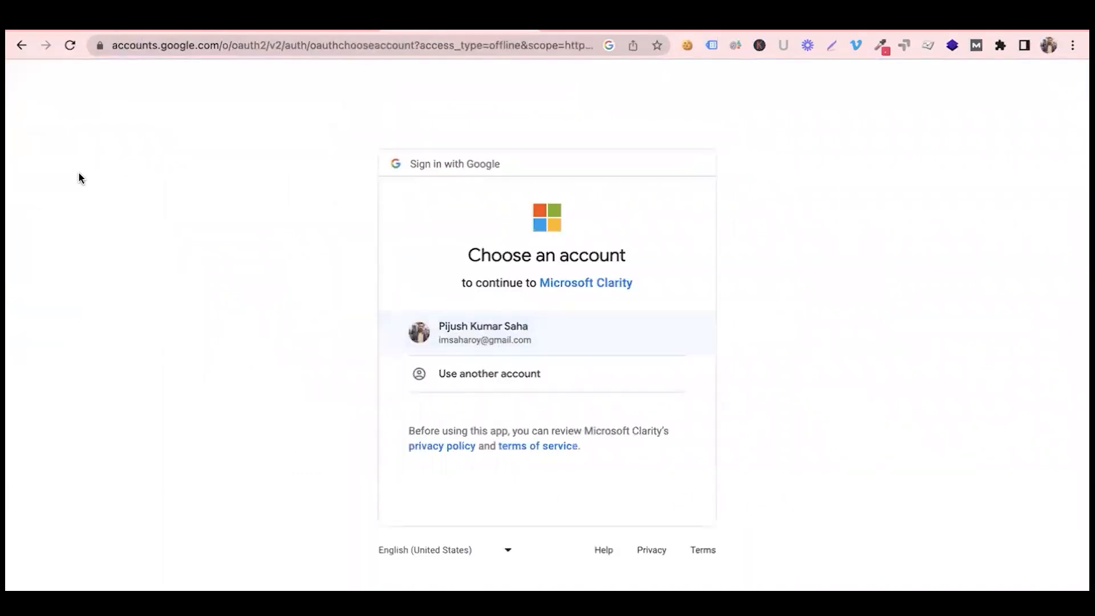
click(20, 45)
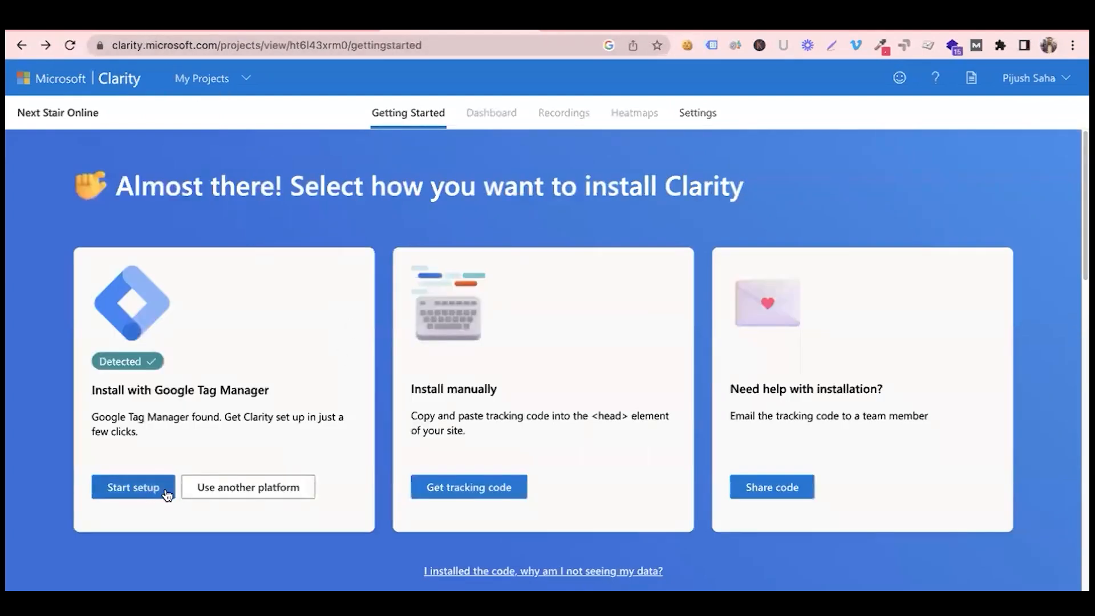
- View the other installation platforms in Clarity and open the Google Tag Manager setup from there
click(226, 488)
click(208, 347)
click(247, 428)
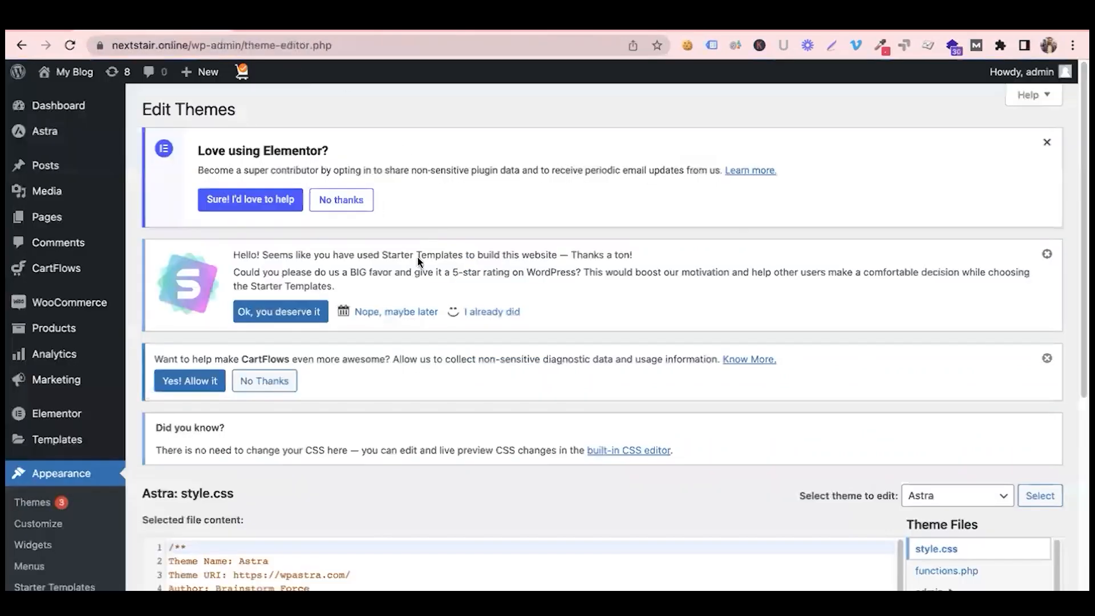
- Open the Astra theme's header.php file in the WordPress theme file editor
scroll(423, 327, down, 6)
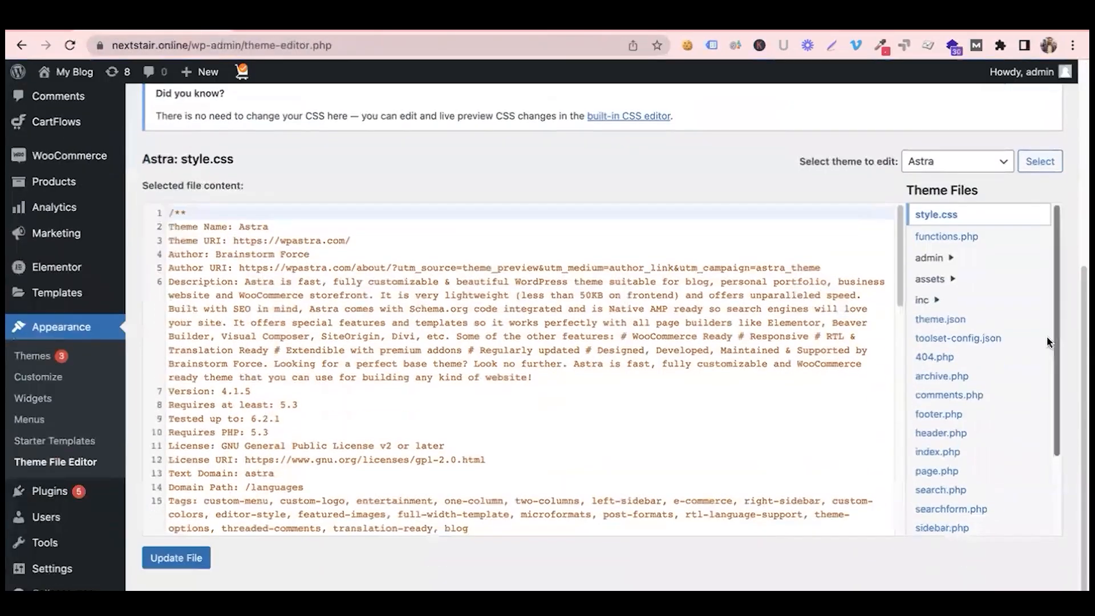
click(947, 432)
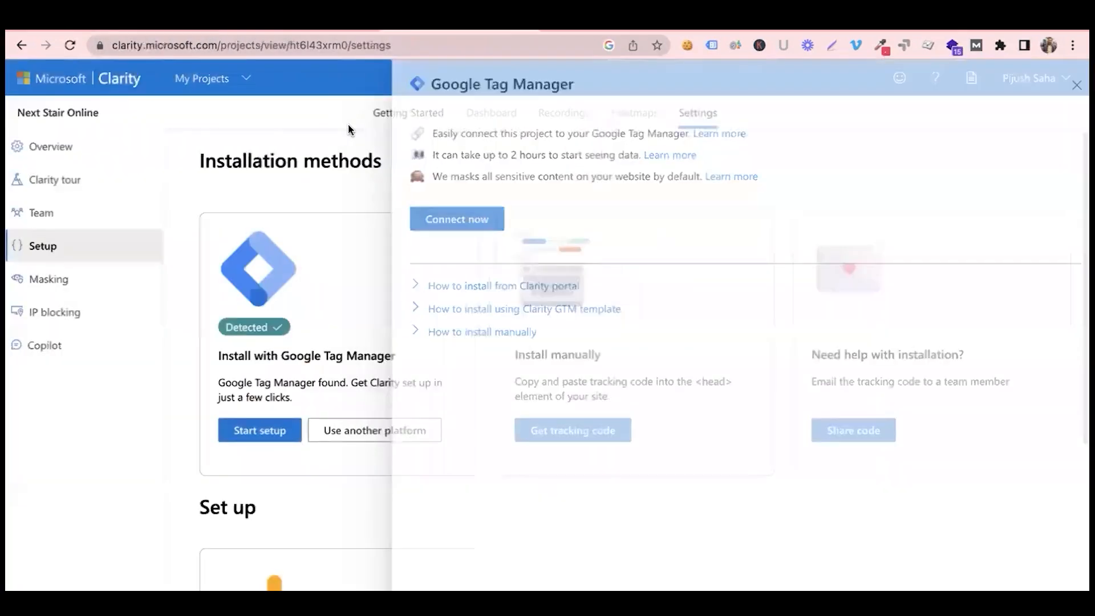
- Return to Clarity's installation methods, show the manual tracking code again, and switch back to header.php in WordPress
click(21, 45)
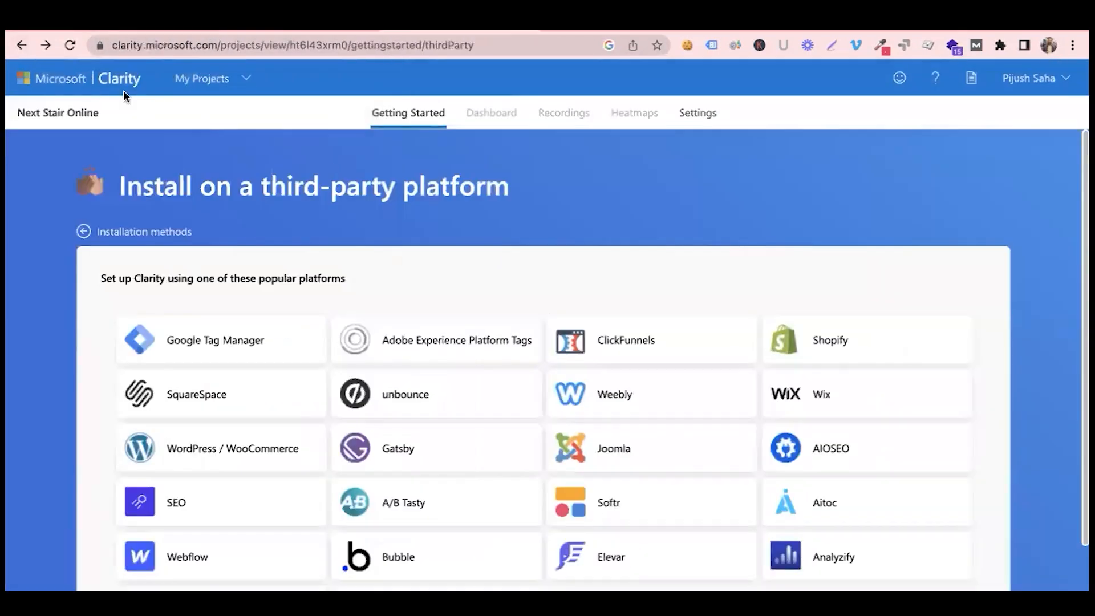
click(21, 45)
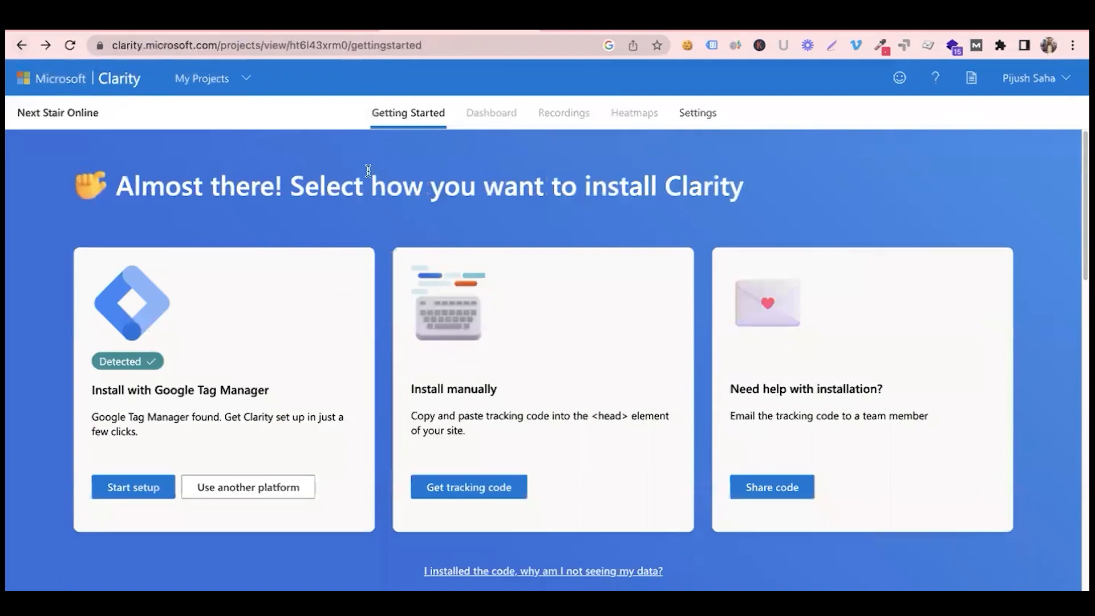
click(456, 498)
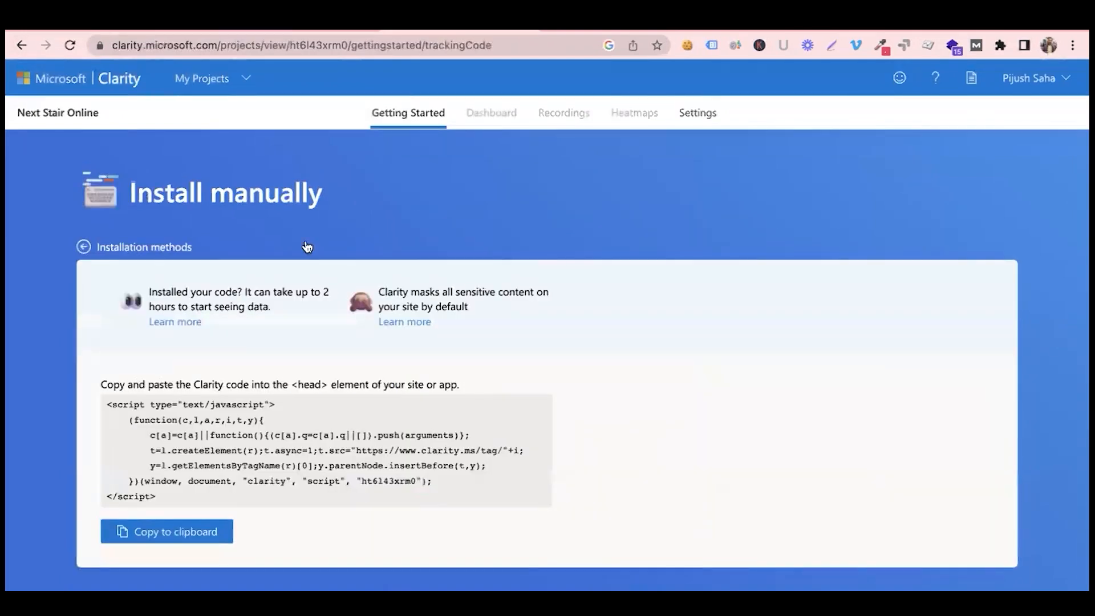
click(155, 27)
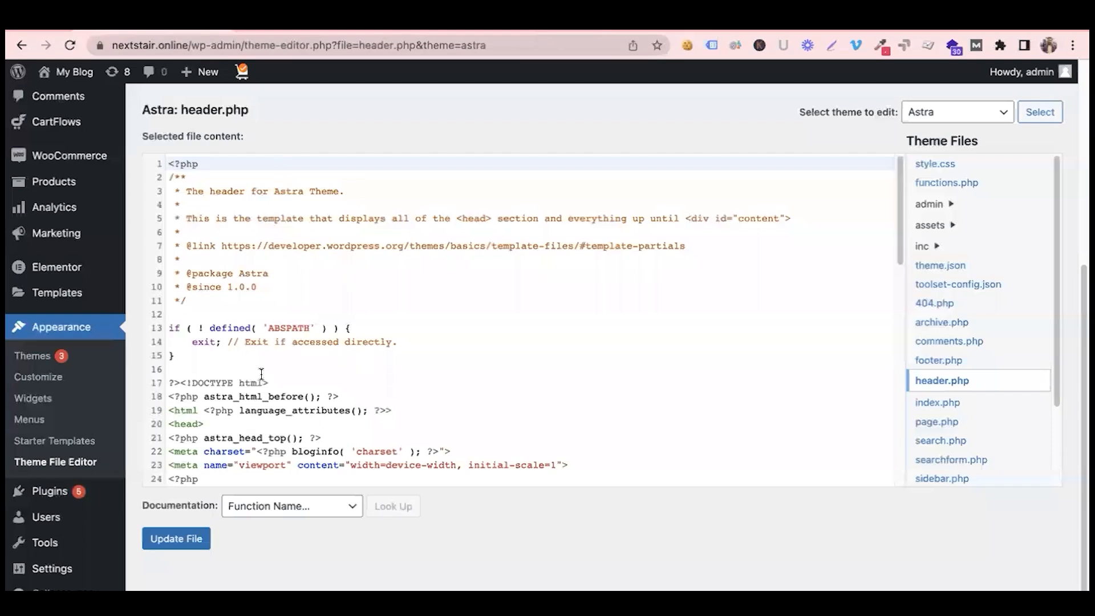
- Paste the Clarity tracking code on a new line just before the closing head tag in header.php and update the file
scroll(261, 373, down, 2)
drag(208, 363, 174, 355)
click(173, 353)
scroll(222, 371, down, 2)
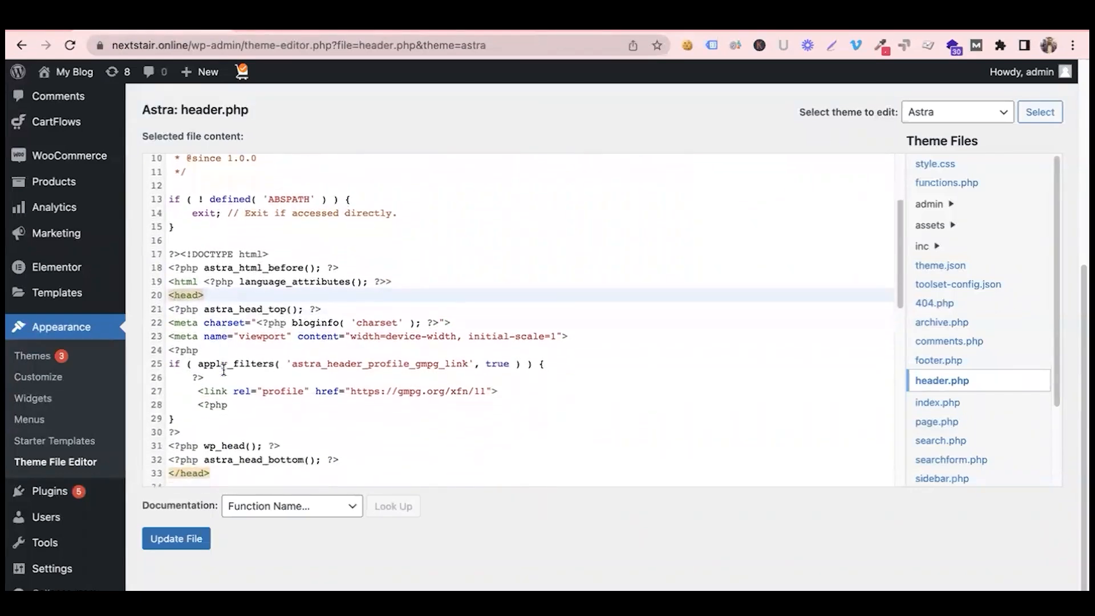
scroll(224, 369, down, 3)
click(360, 336)
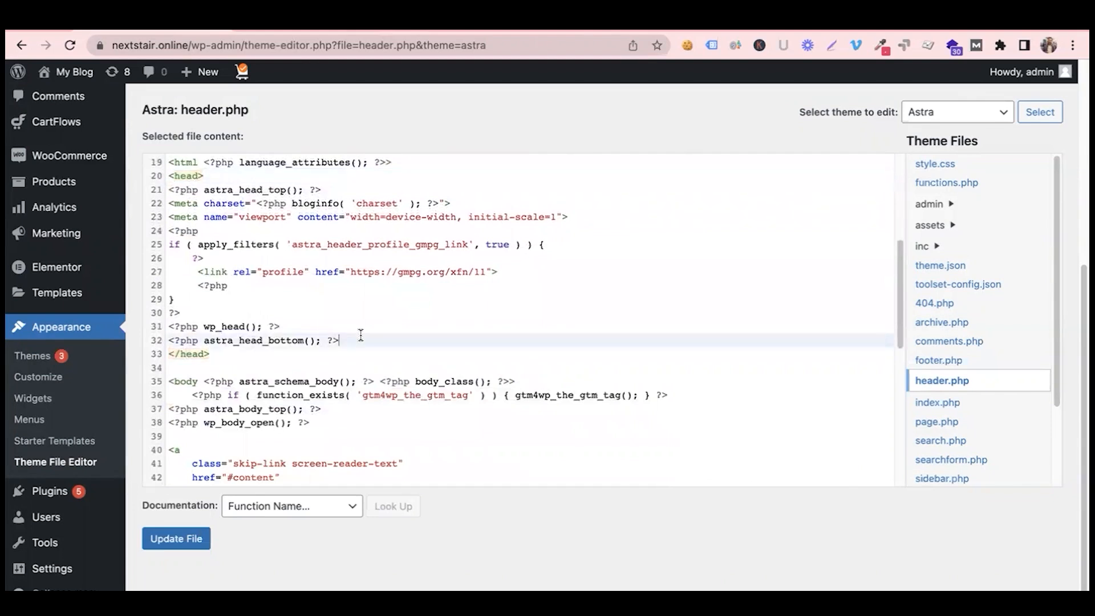
key(Return)
key(ctrl+v)
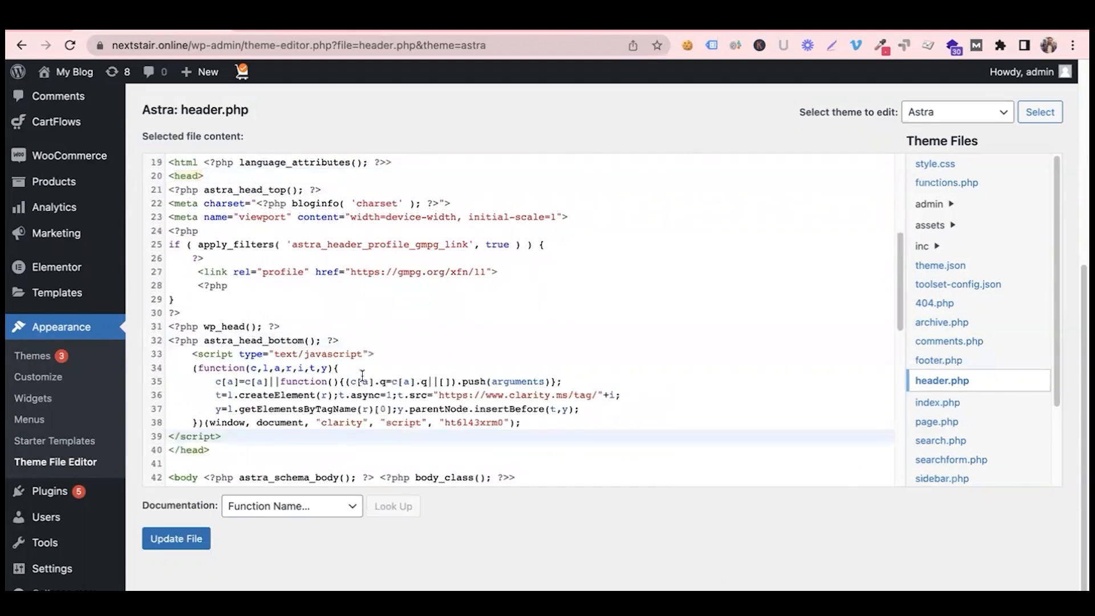
scroll(360, 390, down, 1)
click(175, 539)
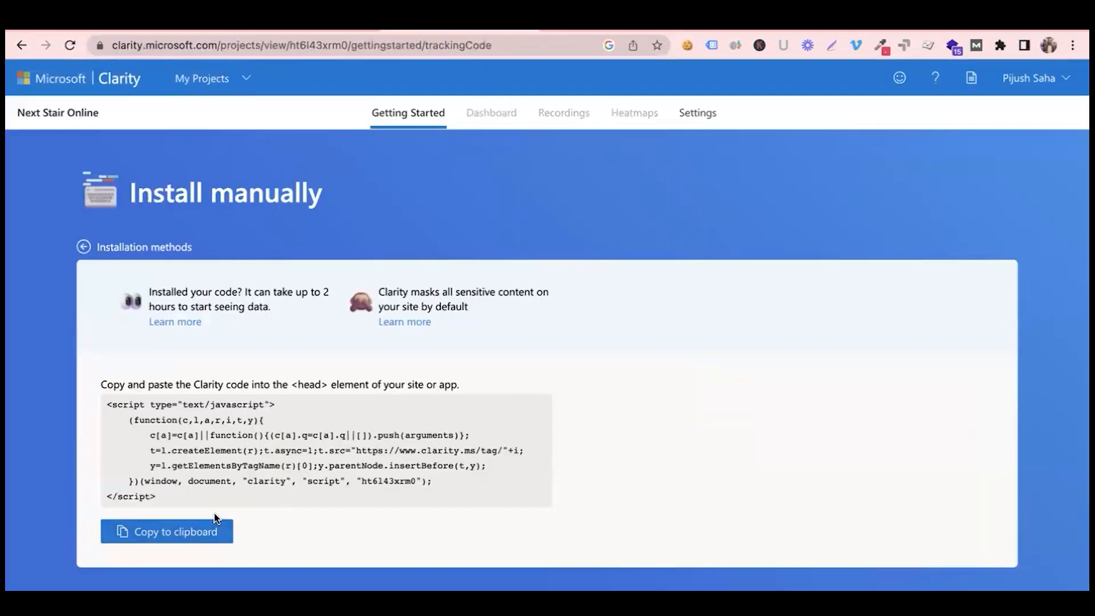
- Copy the tracking code from Clarity's manual installation page to the clipboard again and reload the page
click(181, 541)
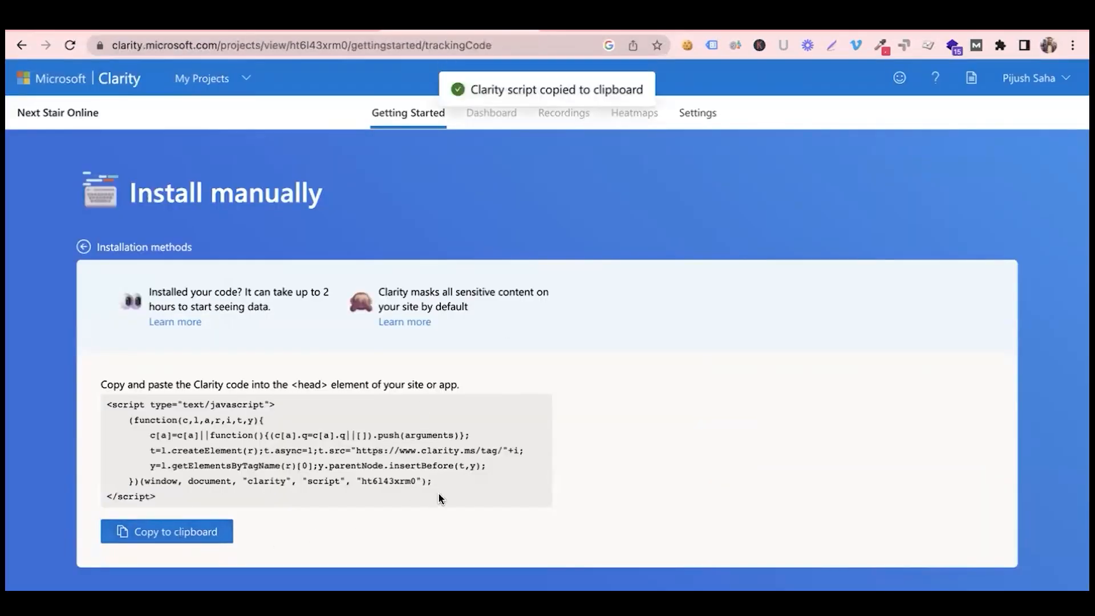
click(270, 45)
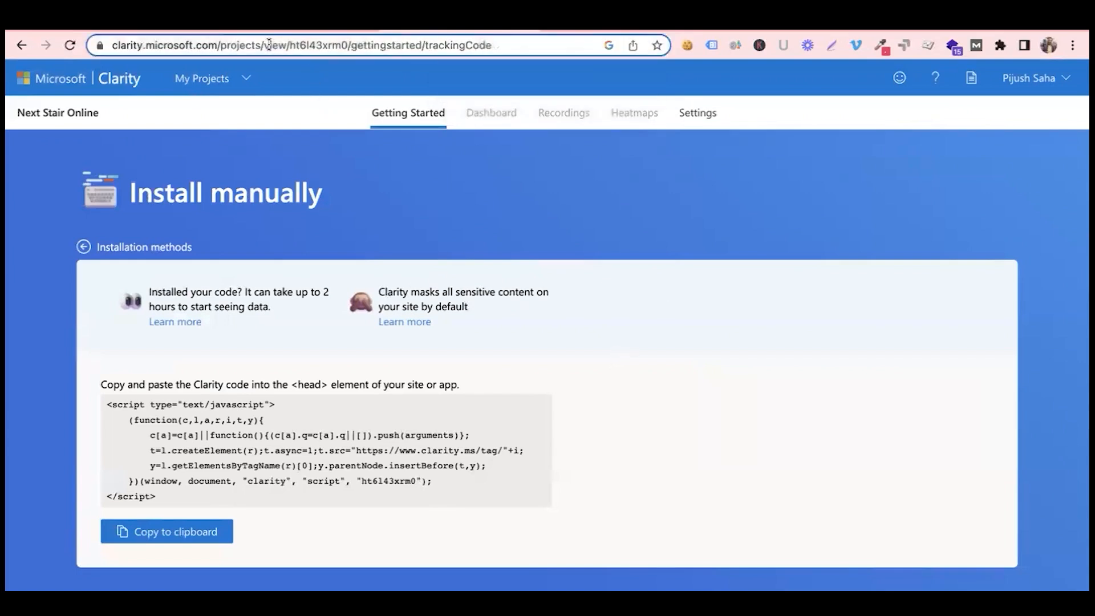
key(Return)
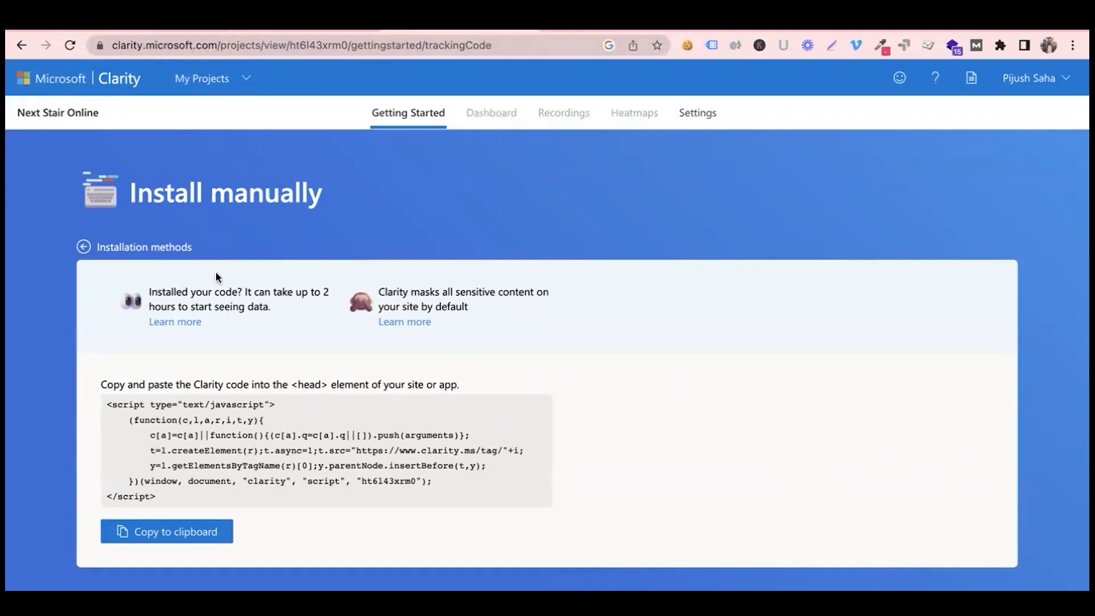
- Return to the installation methods, open the Clarity FAQ on why data is not showing, and skim its questions
click(84, 247)
scroll(152, 286, down, 10)
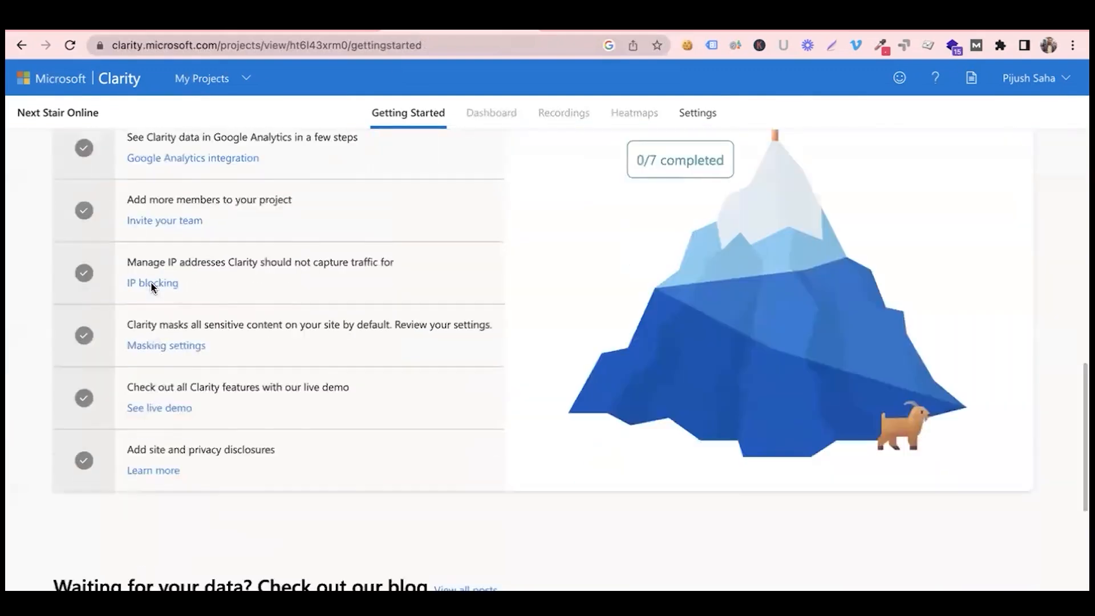
scroll(435, 313, up, 6)
click(453, 312)
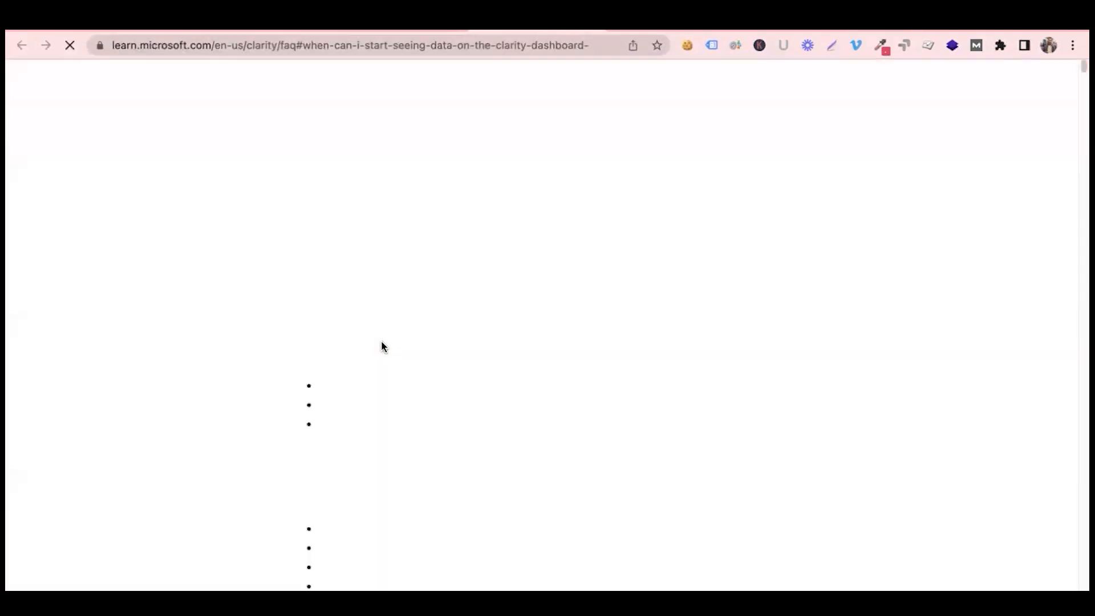
scroll(392, 296, up, 4)
scroll(392, 295, up, 20)
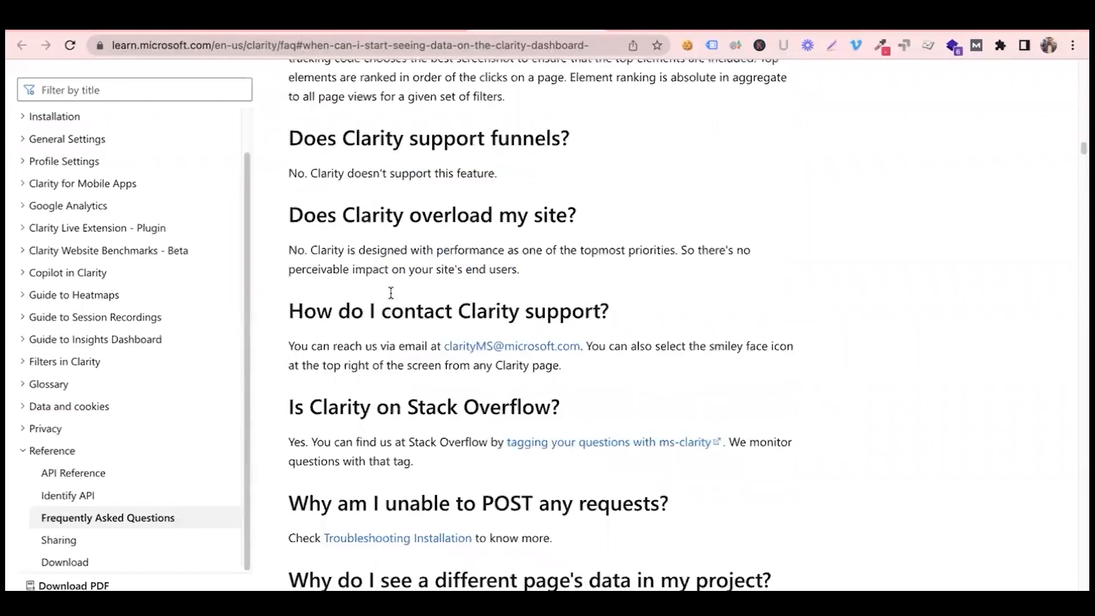
scroll(380, 258, up, 16)
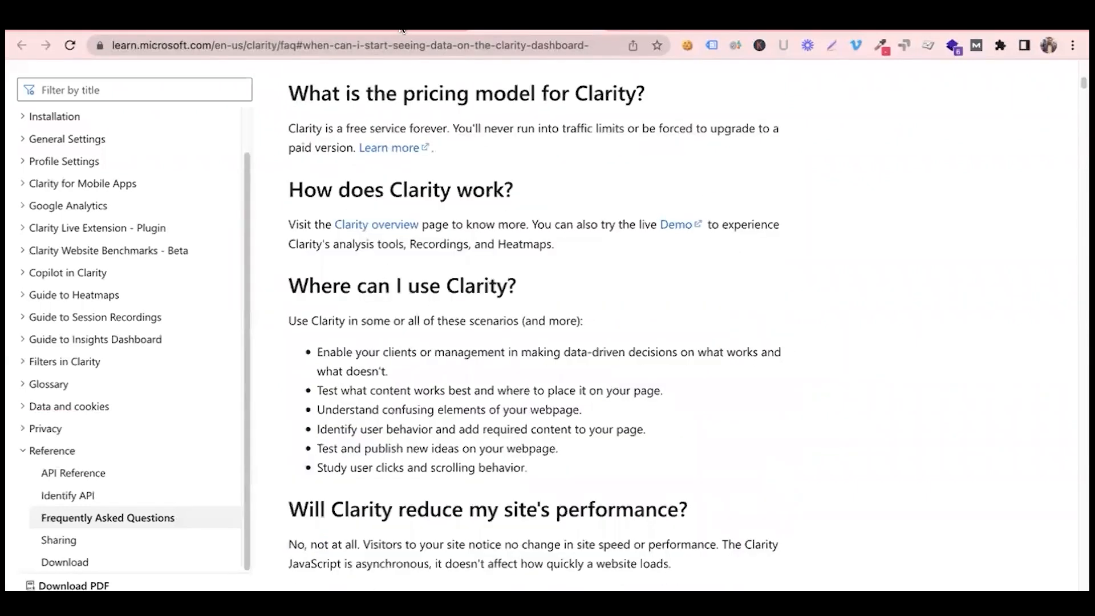
- Return to the Clarity project and review the self-guided tour tasks on its Getting Started page
click(402, 28)
scroll(361, 376, down, 8)
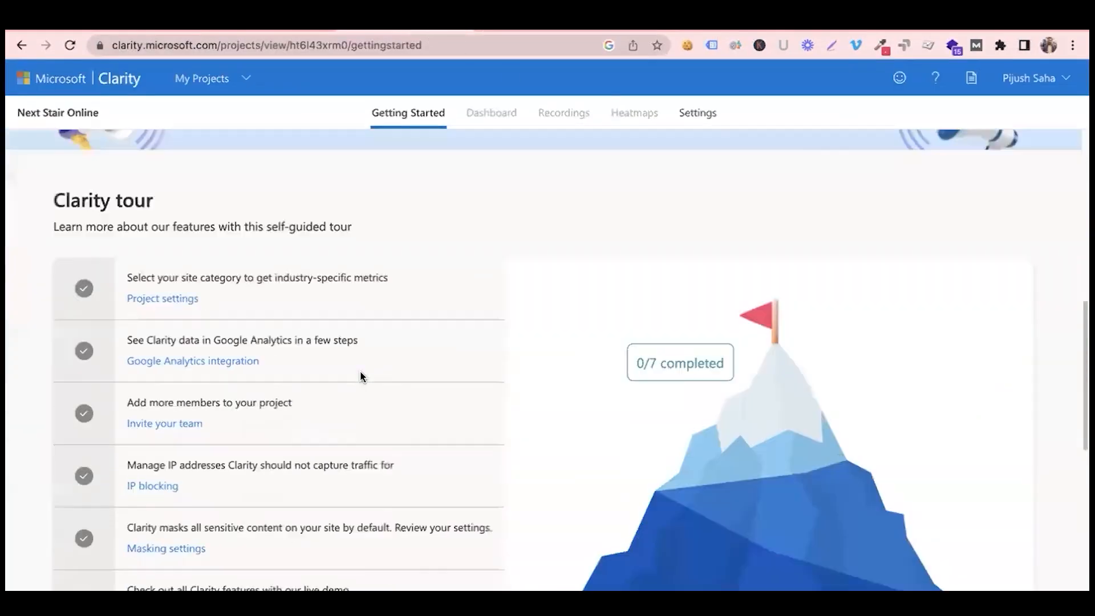
scroll(361, 374, up, 10)
scroll(397, 269, up, 3)
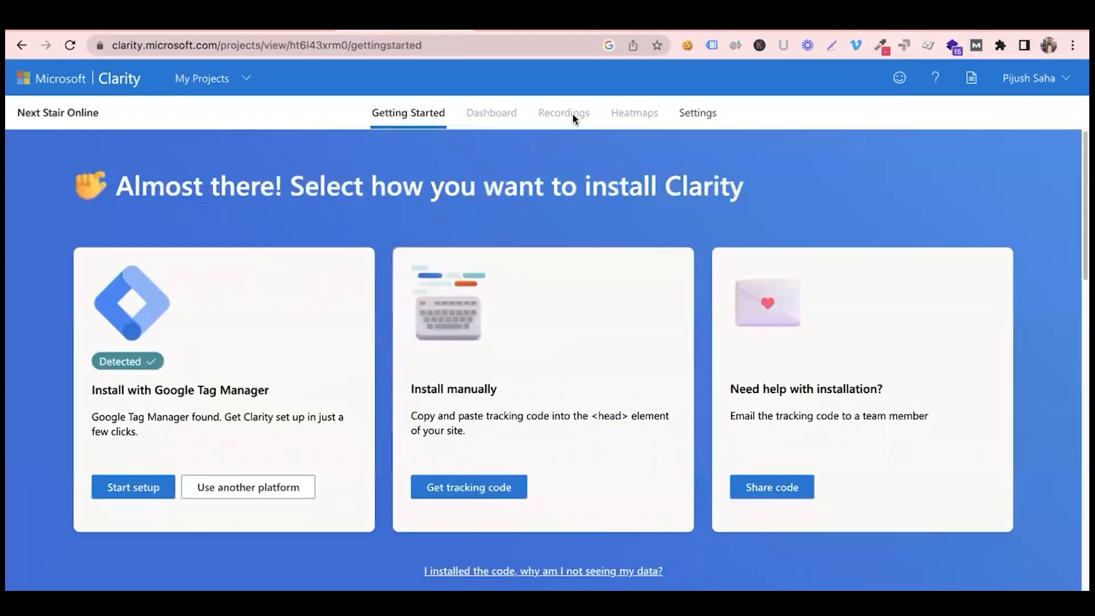
- Open the Next Stair Online project from the project list and get started from its dashboard to the setup settings
click(246, 82)
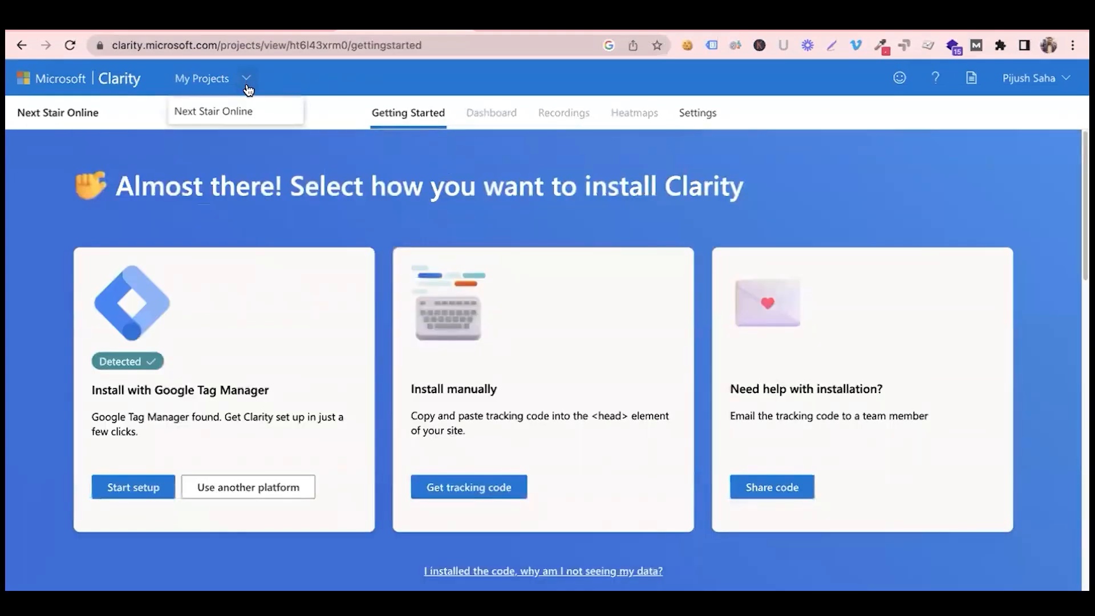
click(239, 112)
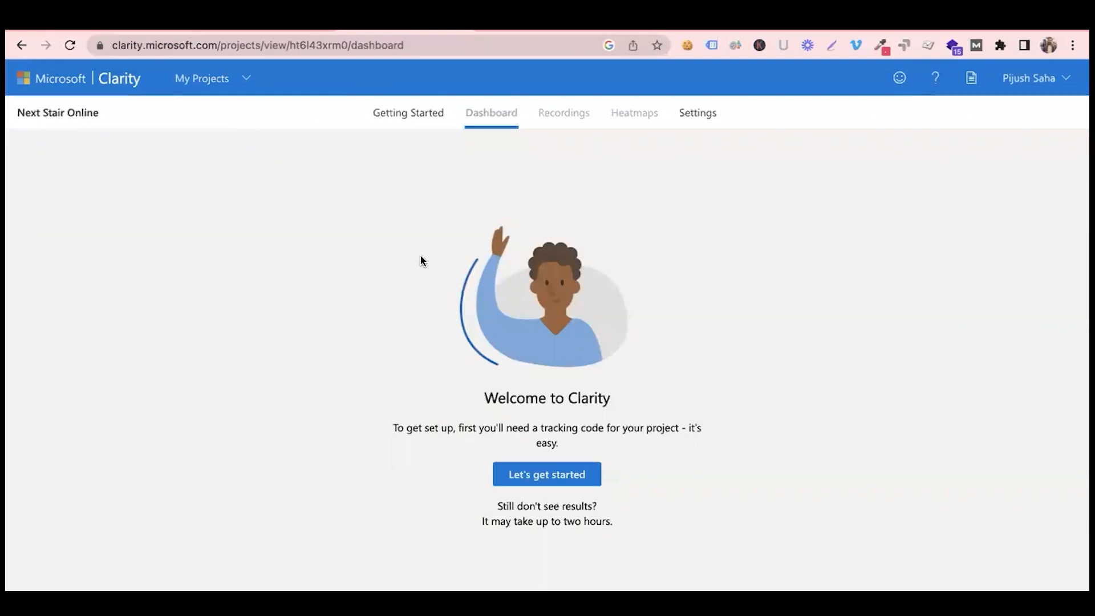
click(530, 479)
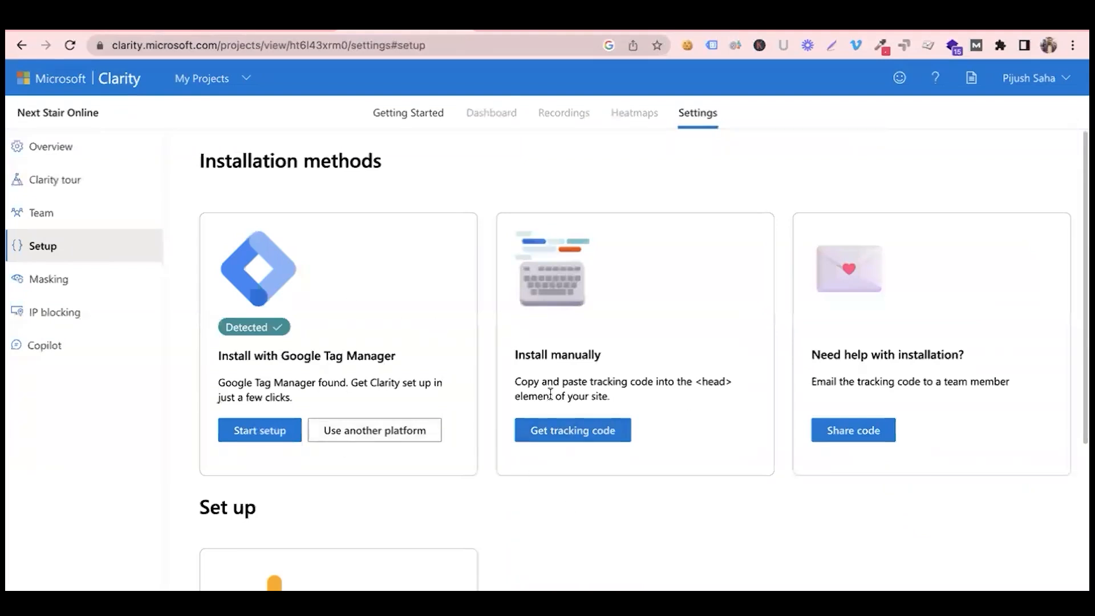
- Expand the advanced settings on the project's setup page and review the Google Analytics integration, cookies and bot detection options
scroll(467, 406, down, 5)
scroll(530, 346, up, 5)
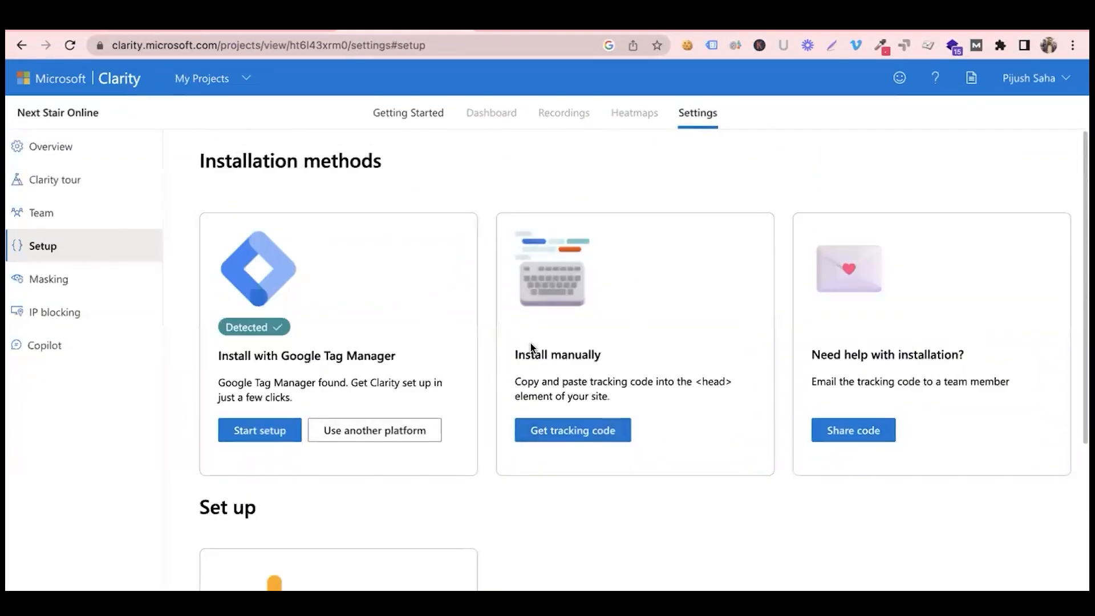
scroll(530, 345, down, 5)
click(262, 566)
scroll(483, 439, down, 4)
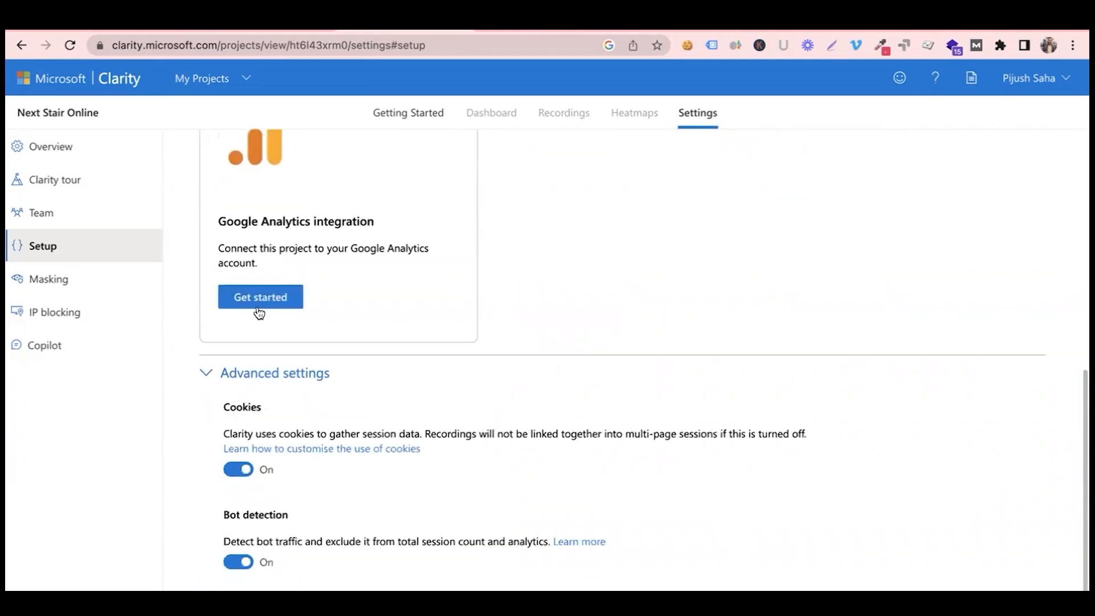
scroll(495, 309, up, 5)
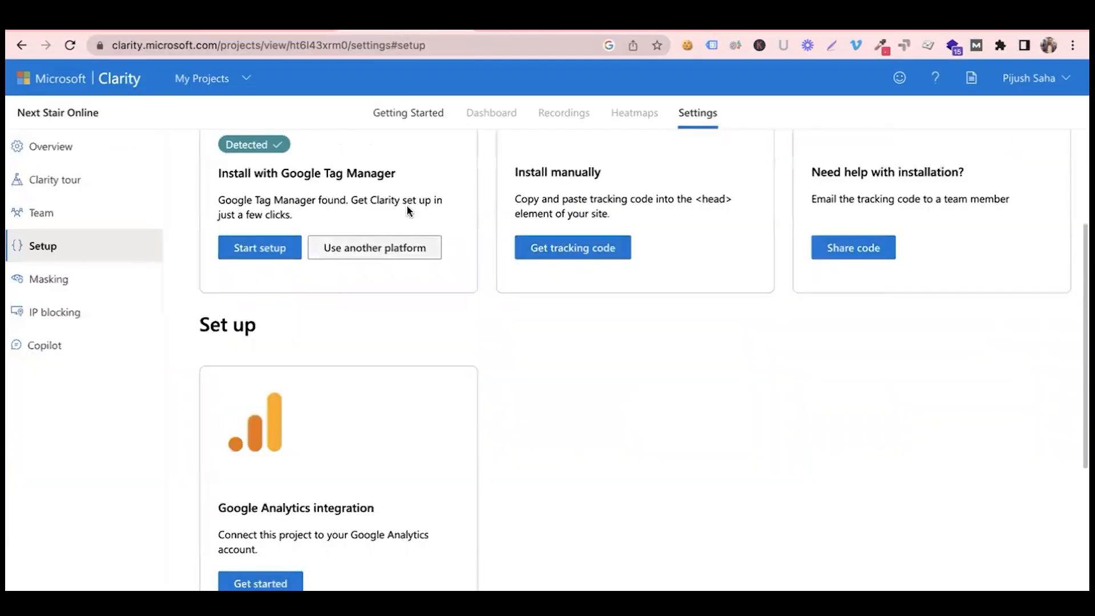
scroll(406, 210, down, 3)
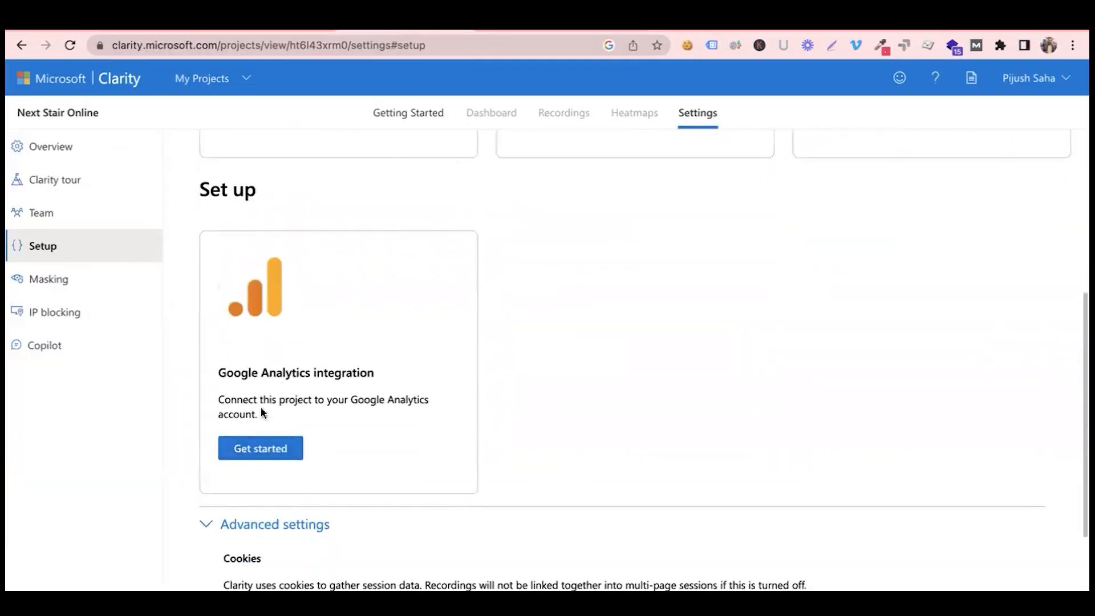
- Review the setup page, open the Google Analytics integration as far as the Google account choice, and leave without choosing an account
scroll(356, 403, down, 3)
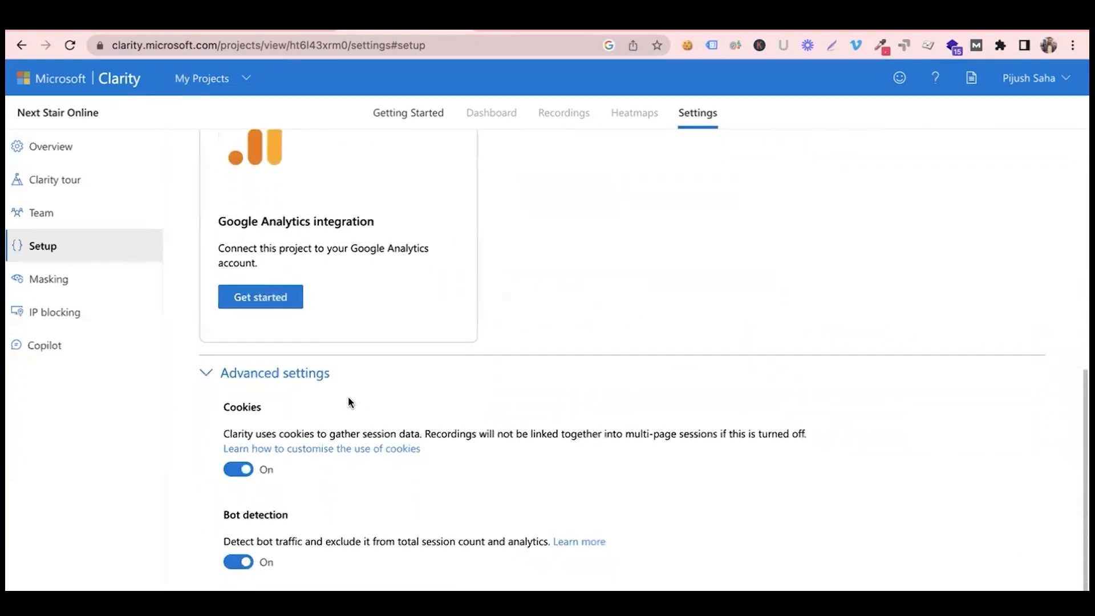
scroll(529, 350, up, 5)
scroll(530, 350, up, 2)
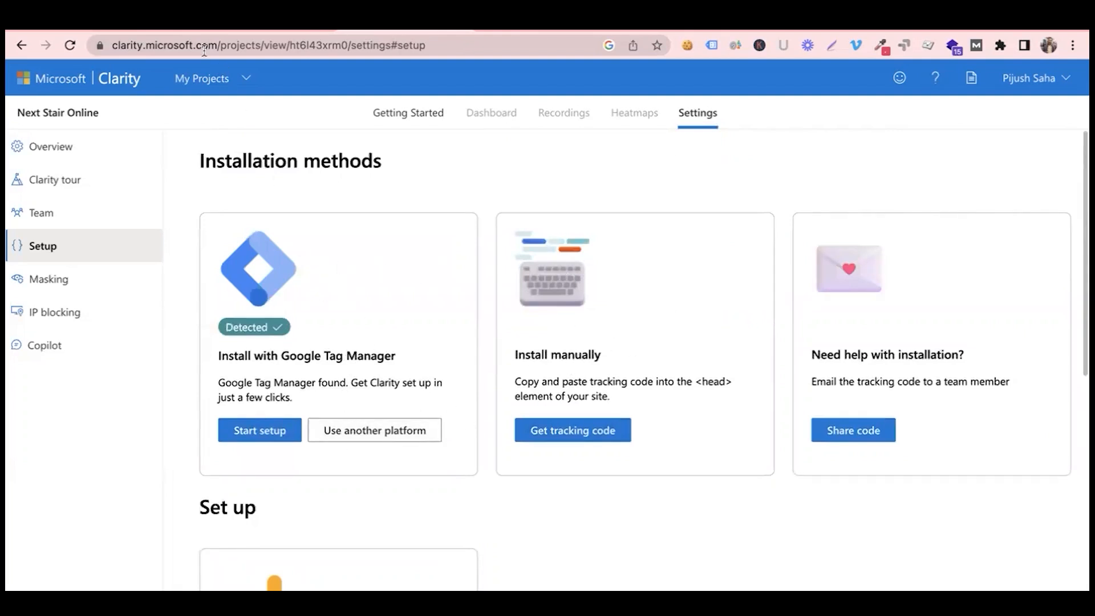
scroll(436, 422, down, 5)
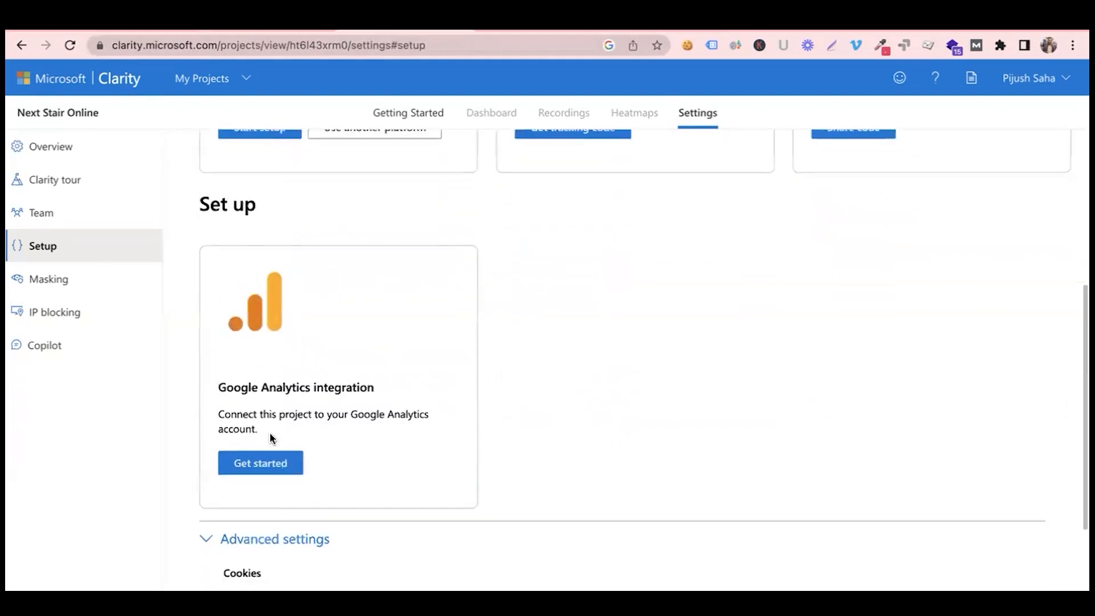
click(258, 465)
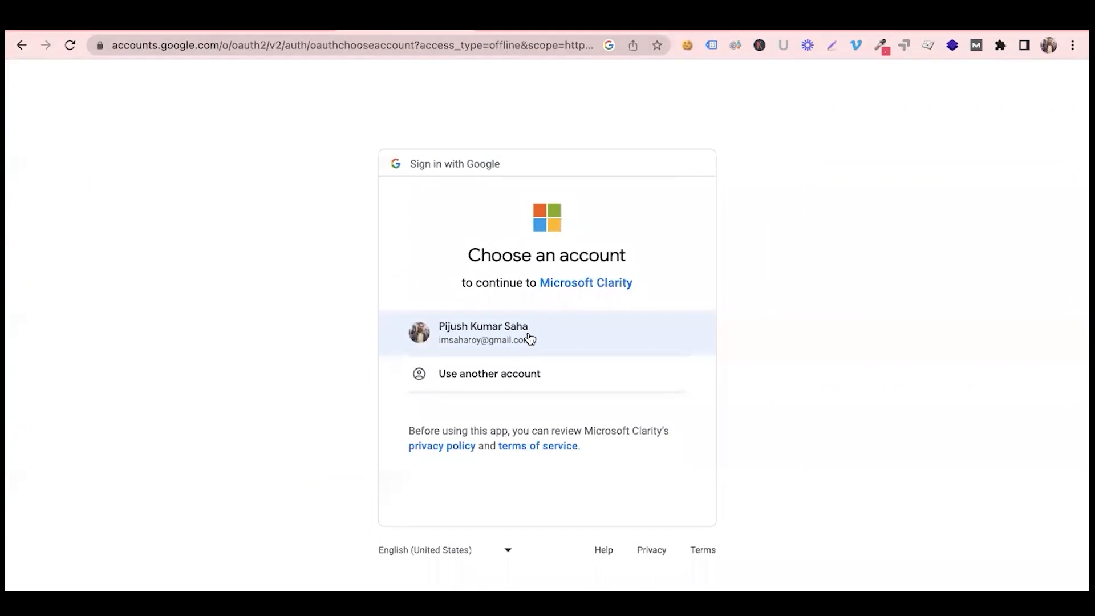
click(22, 46)
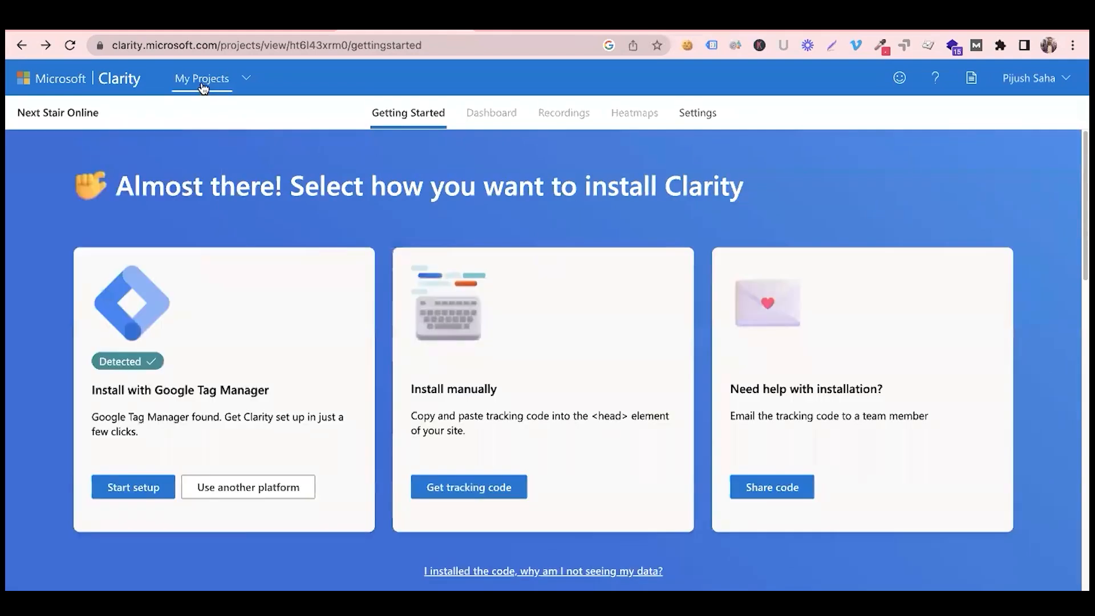
- Reopen the Next Stair Online project from the project list and look through its Getting Started page
click(194, 79)
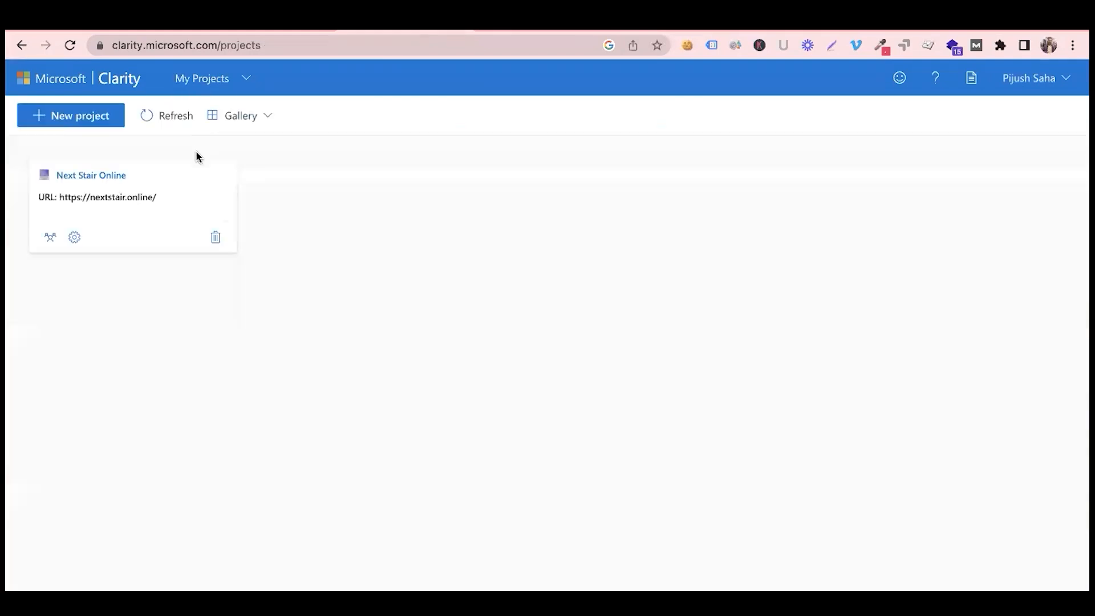
click(120, 198)
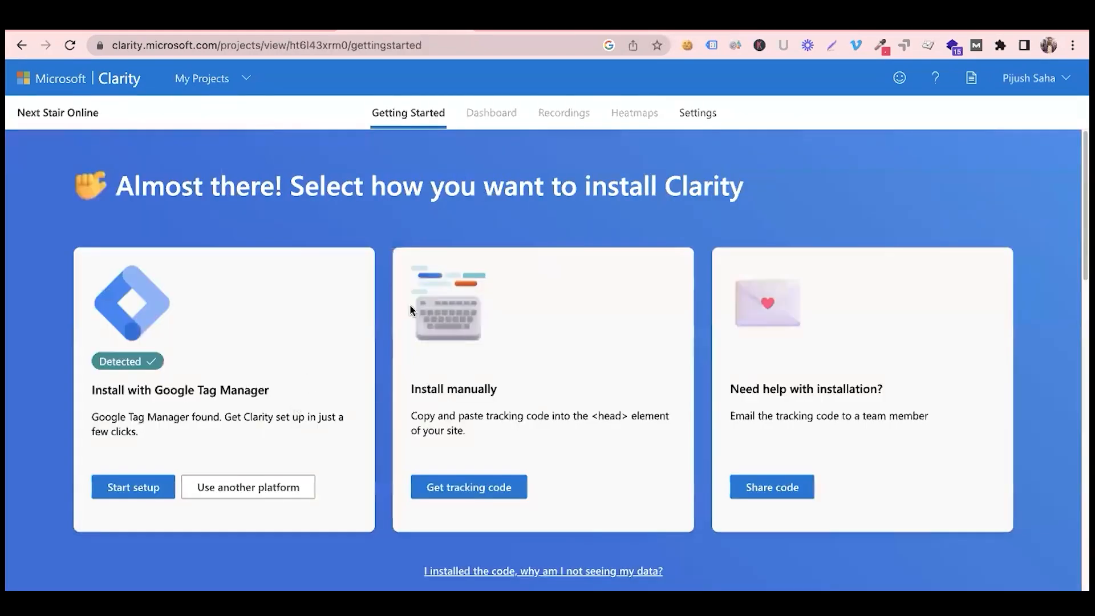
scroll(370, 318, down, 10)
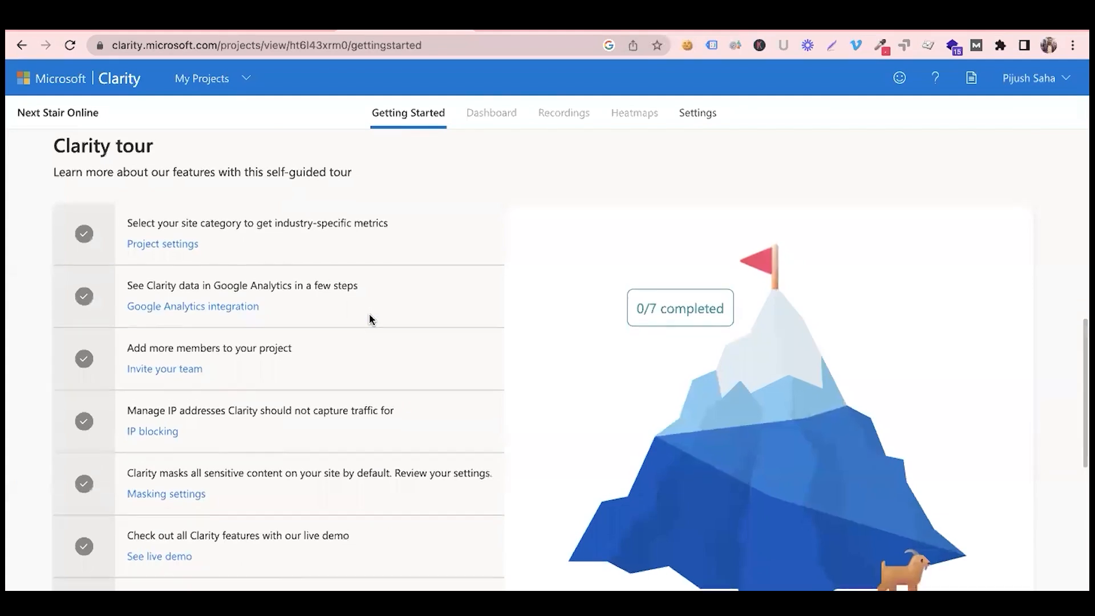
scroll(369, 319, down, 5)
scroll(370, 316, up, 10)
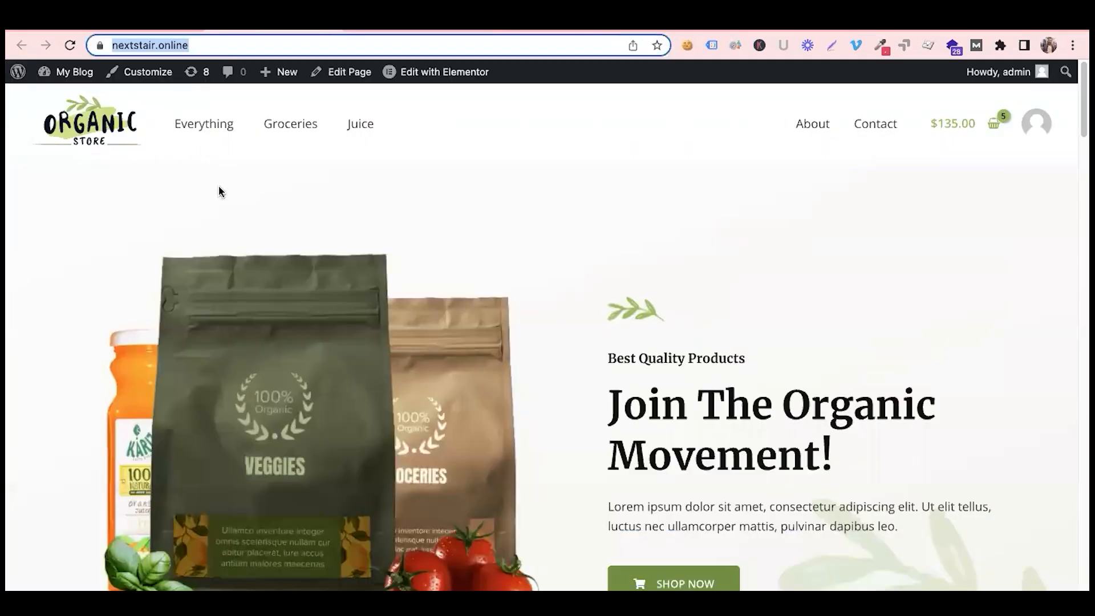
- Reload the nextstair.online site, return to the Clarity project, and examine the tour tasks and blog section on Getting Started
key(Return)
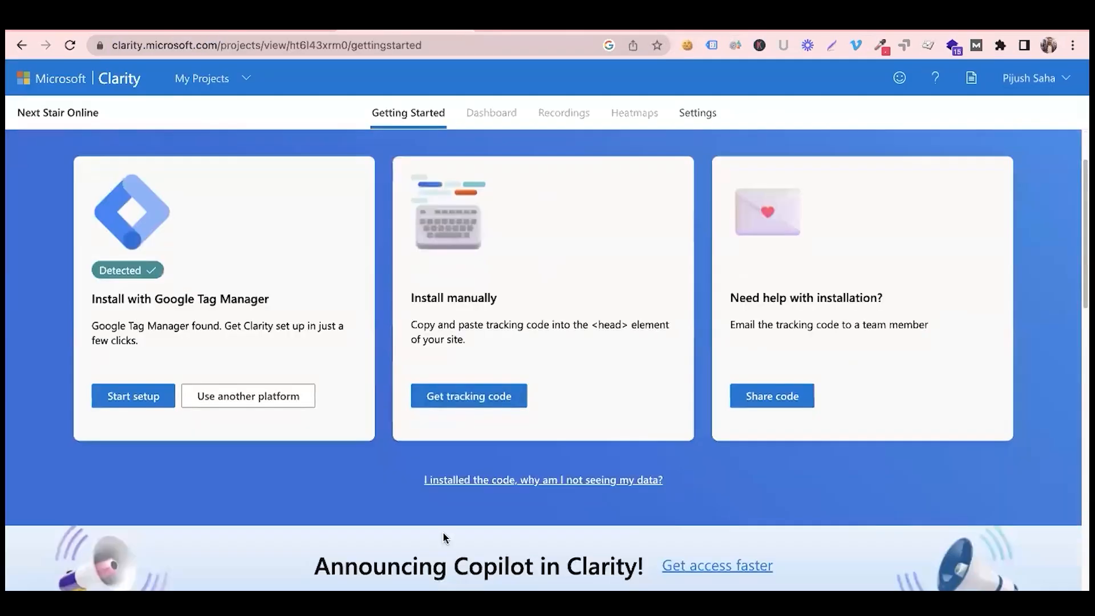
scroll(371, 425, down, 7)
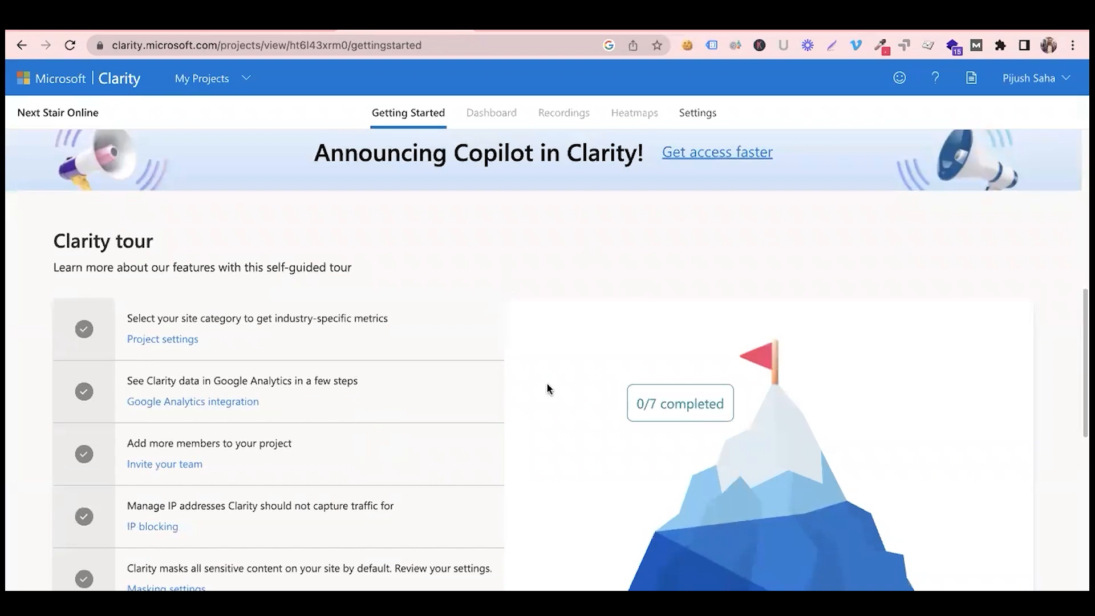
scroll(518, 319, down, 10)
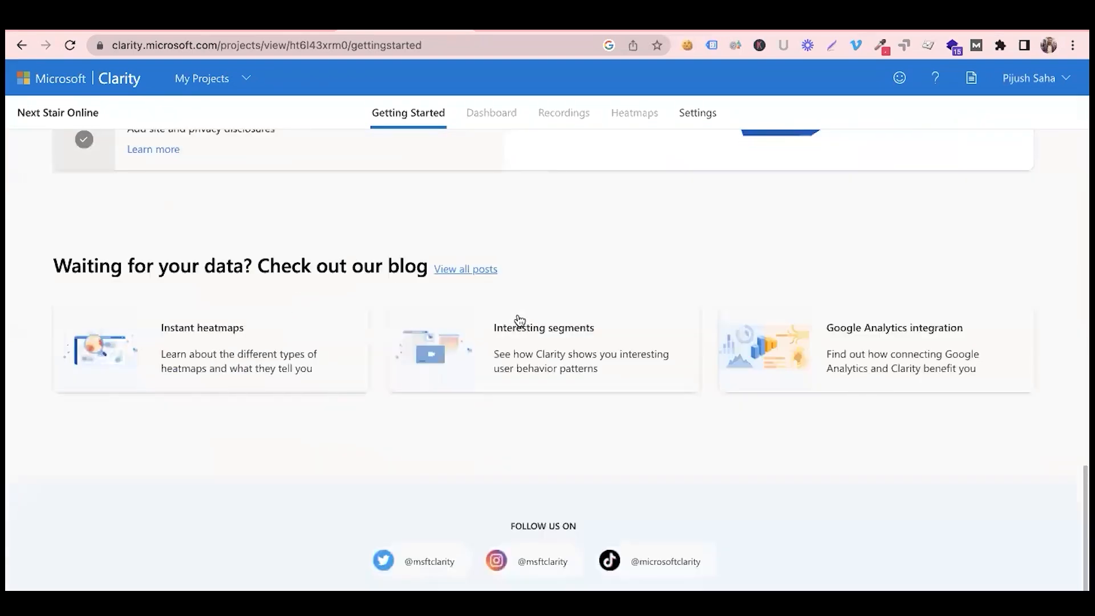
scroll(518, 274, up, 18)
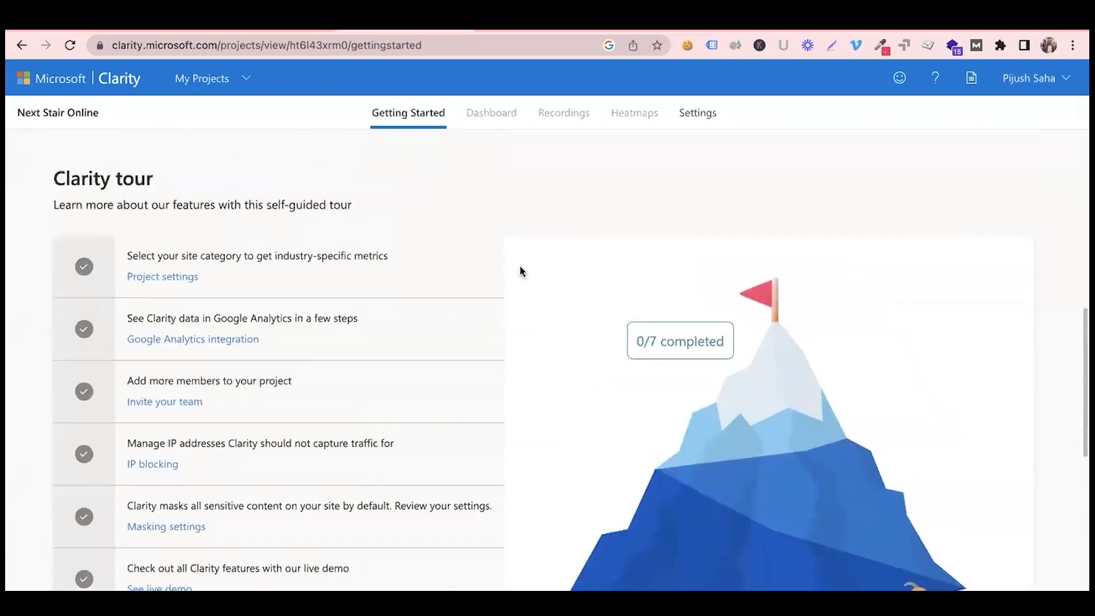